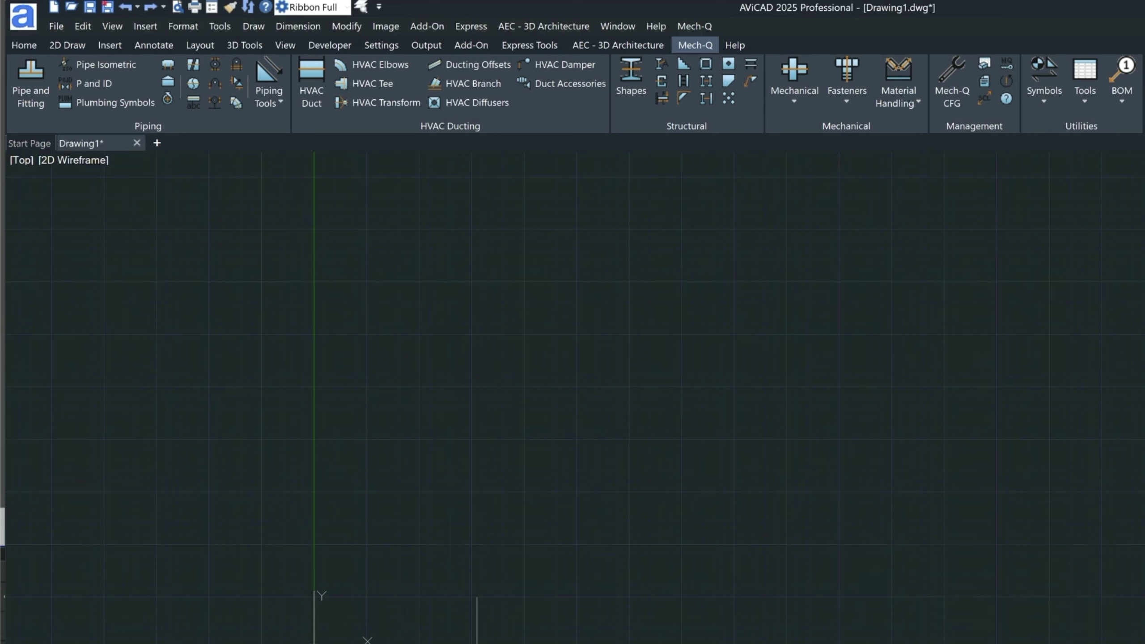
Draw the platform outline rectangle with a width of 15'.
type("rec")
key("Return")
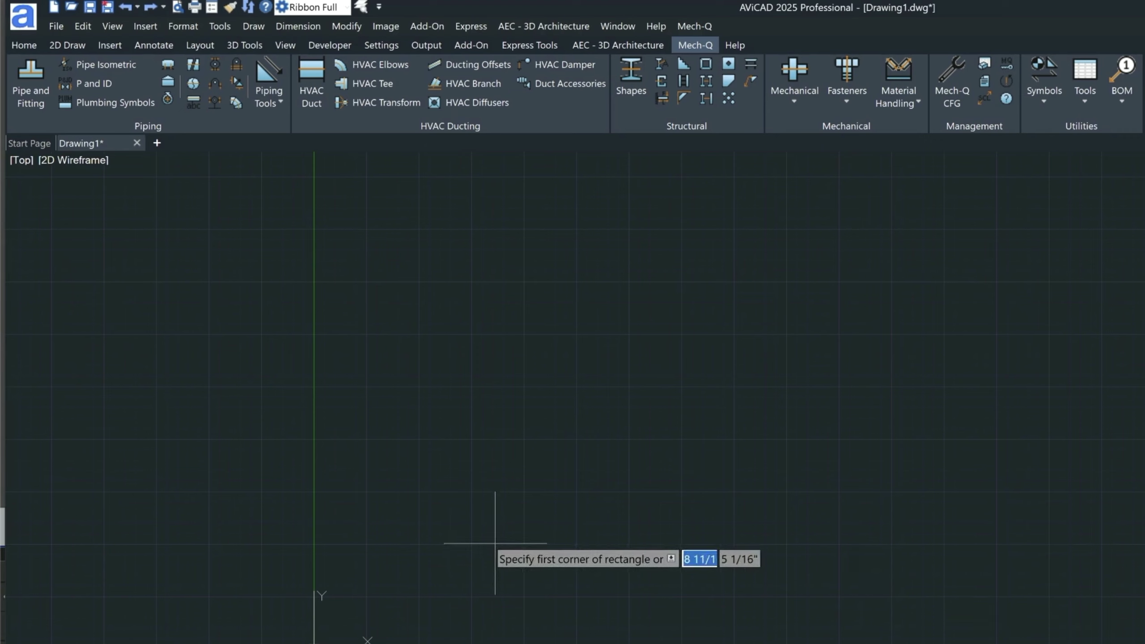
left_click(520, 549)
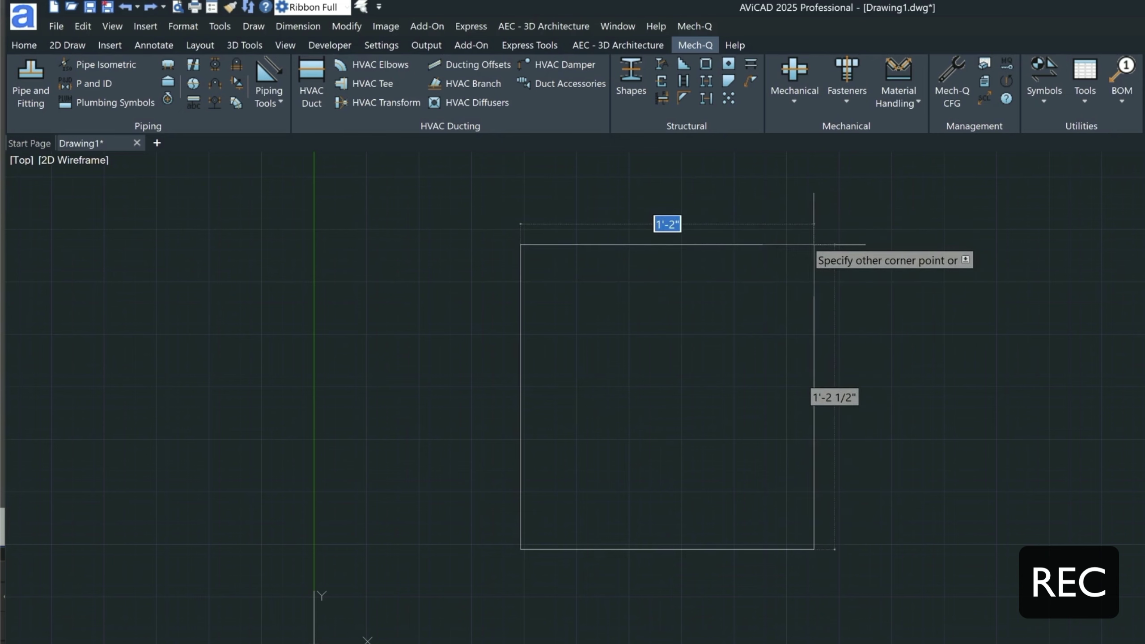
type("1")
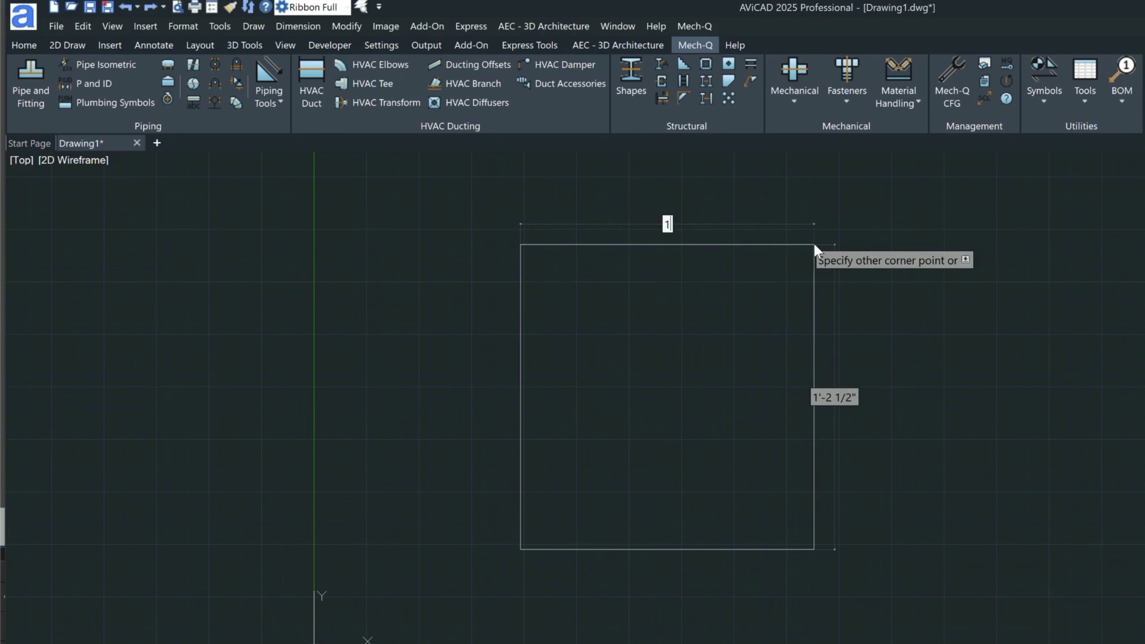
type("5'")
key("Tab")
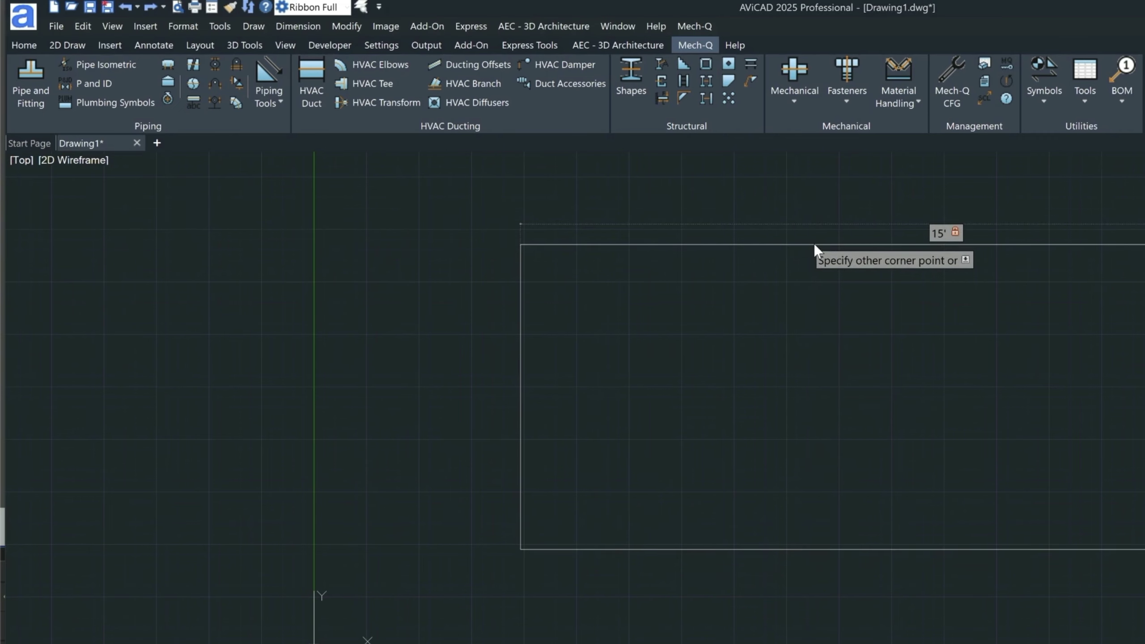
left_click(814, 243)
scroll(805, 302, "down", 3)
scroll(882, 256, "up", 5)
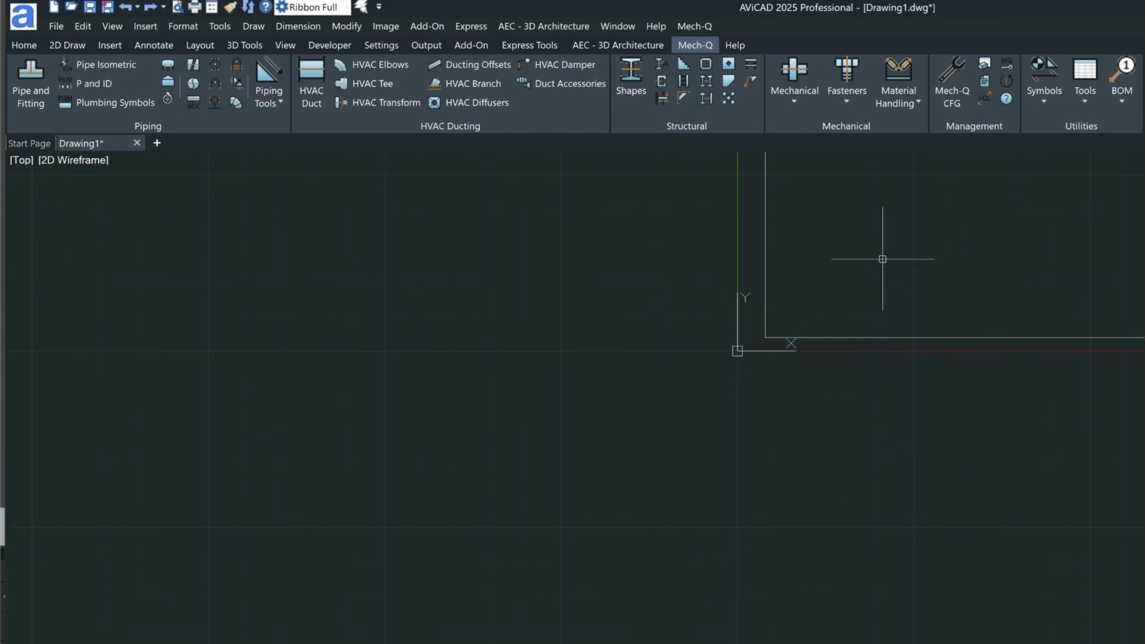
scroll(615, 633, "down", 3)
middle_click_drag(626, 613, 695, 470)
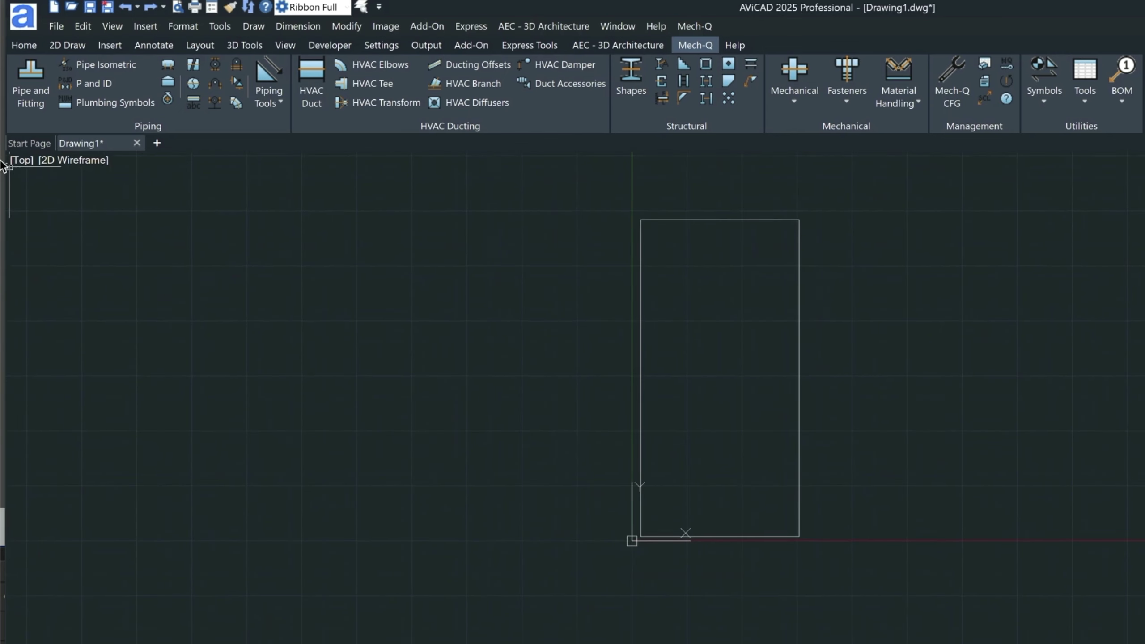
Switch the viewport to the SE Isometric view.
left_click(19, 161)
left_click(91, 302)
left_click(20, 161)
left_click(90, 322)
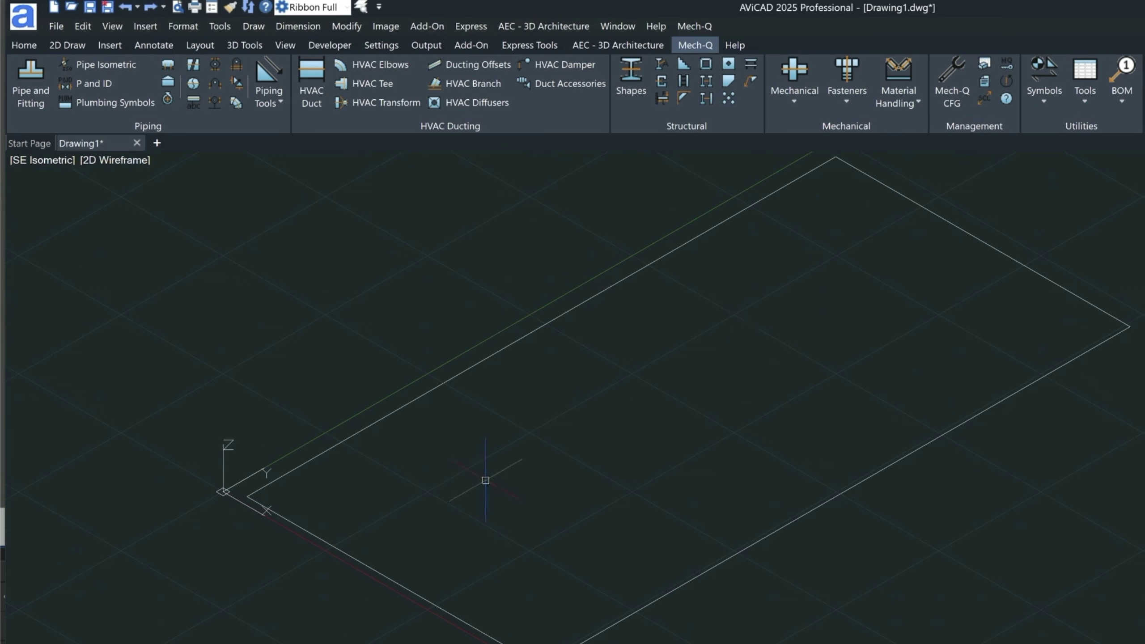
Draw a line along the rectangle's near short edge.
type("l")
key("Return")
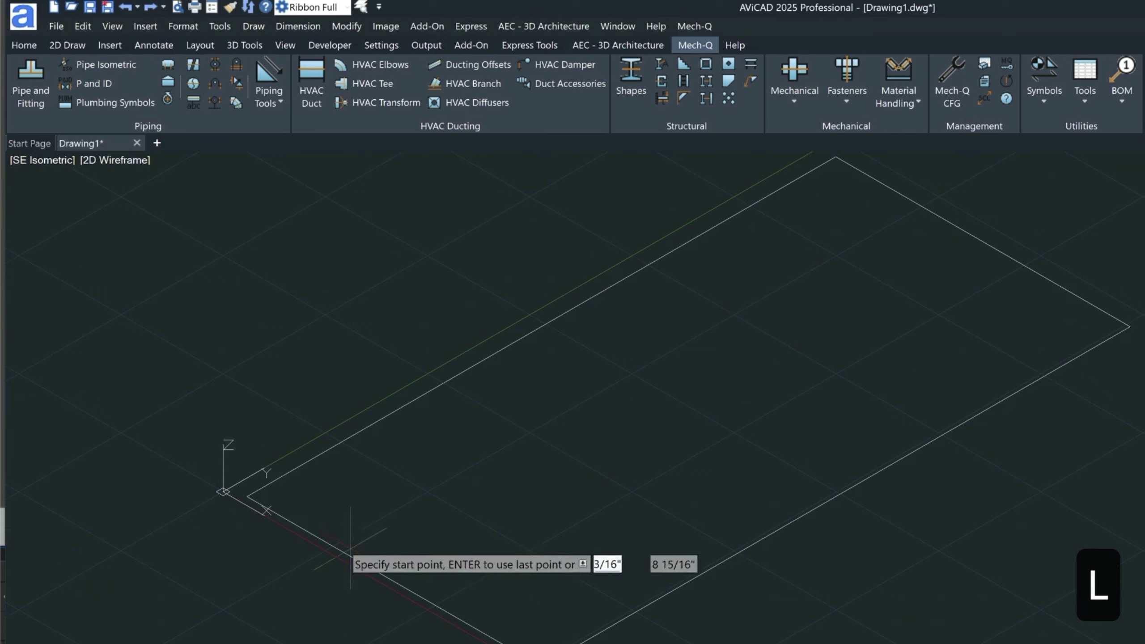
left_click(252, 498)
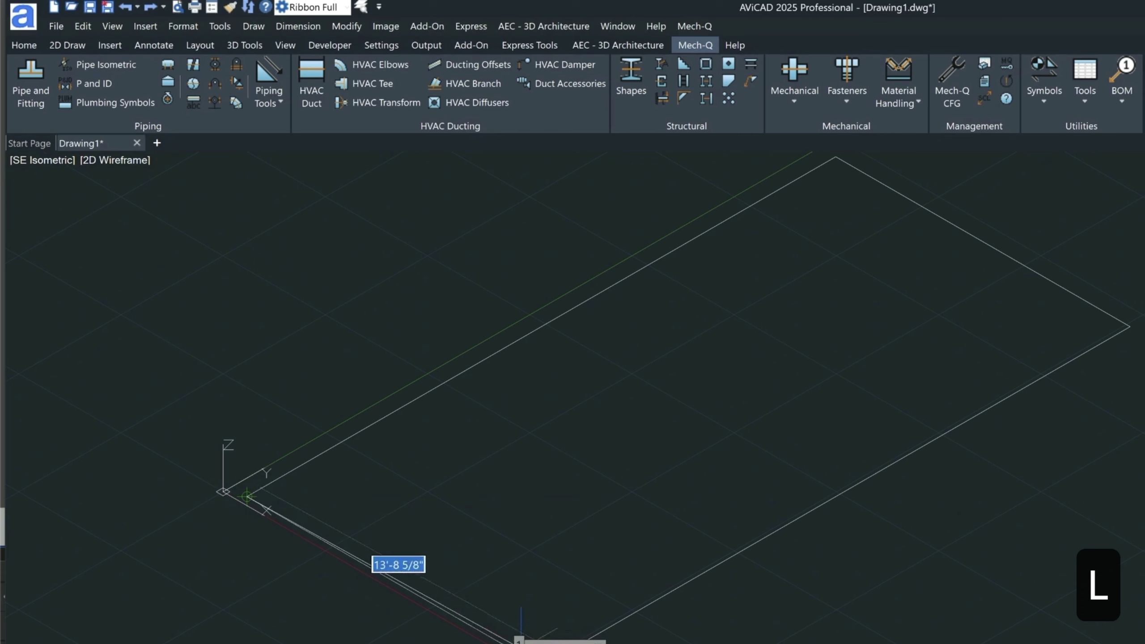
left_click(540, 637)
key("Return")
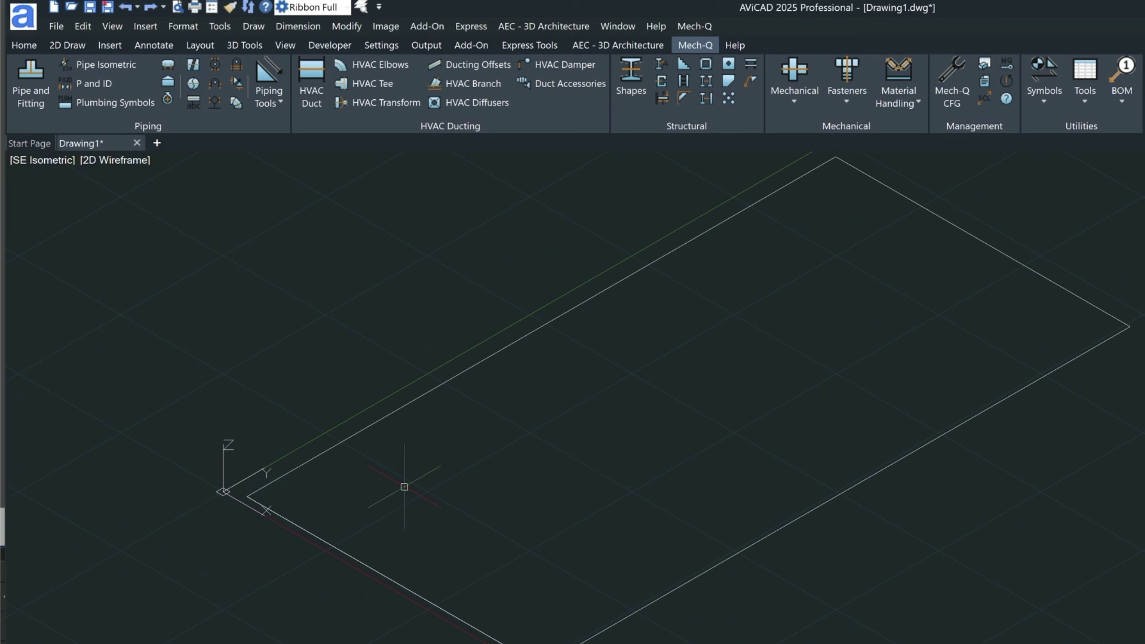
Start a rectangular array of the newly drawn line.
type("ar")
key("Return")
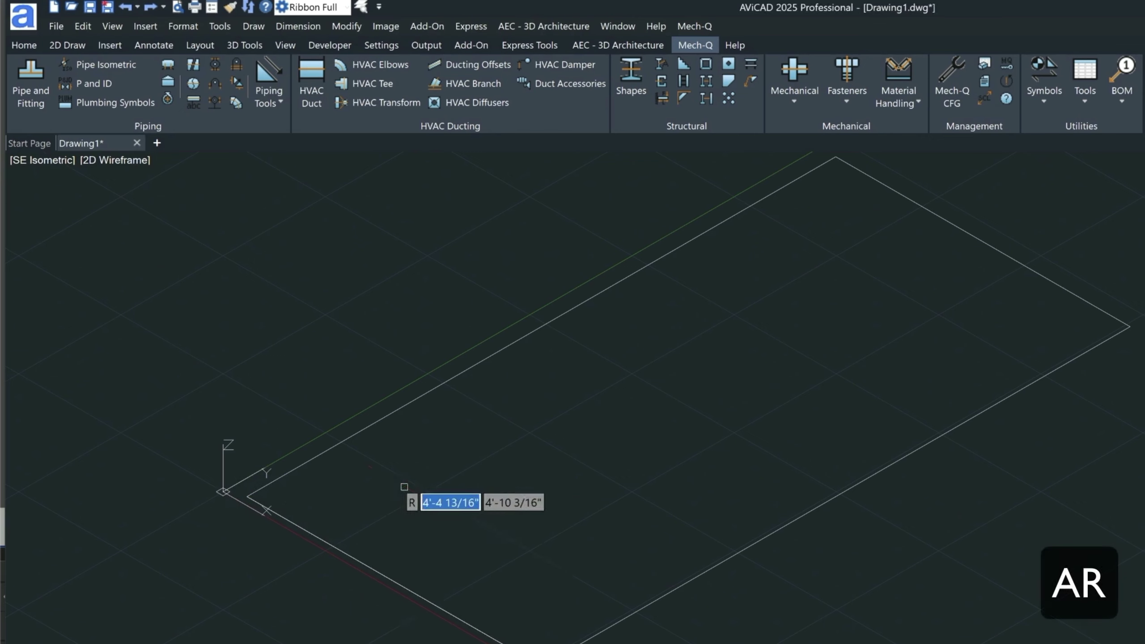
type("l")
key("Return")
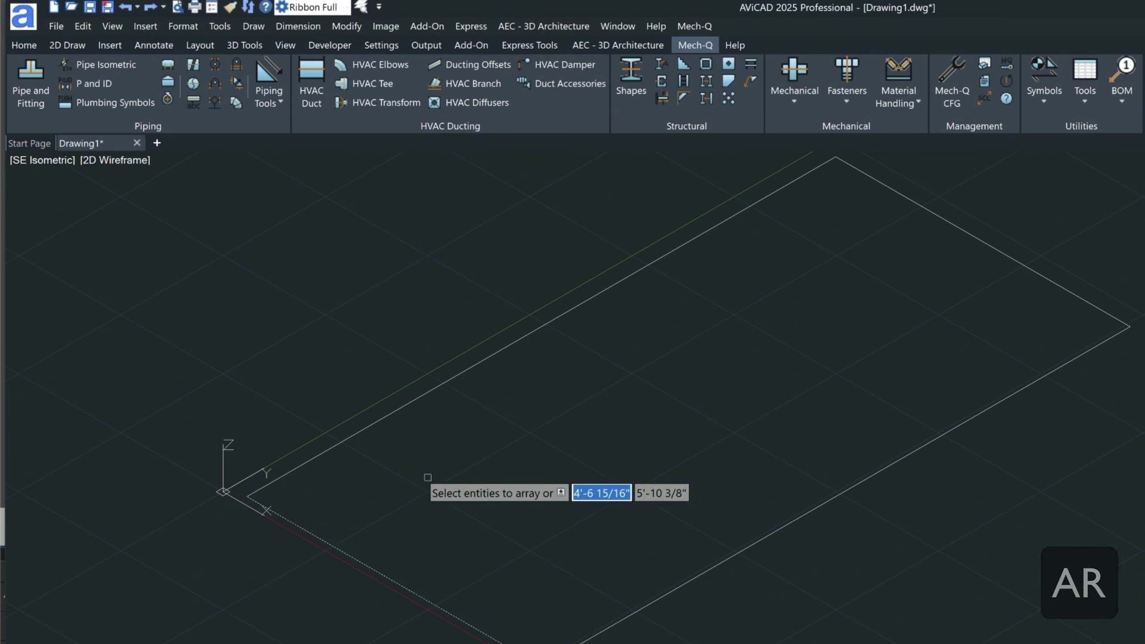
key("Return")
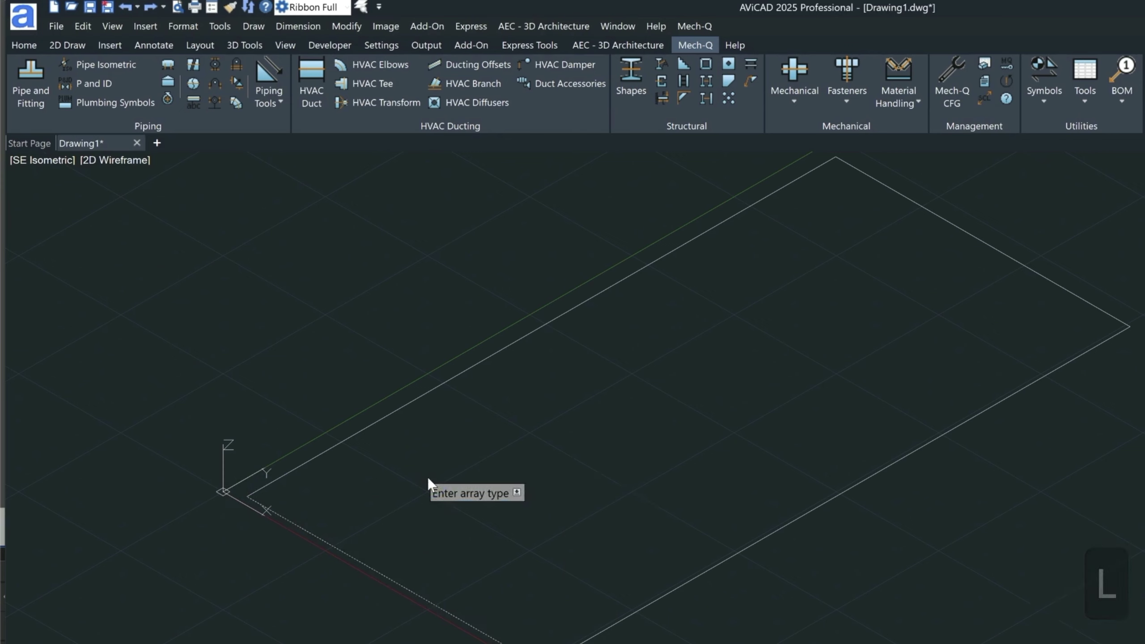
key("Down")
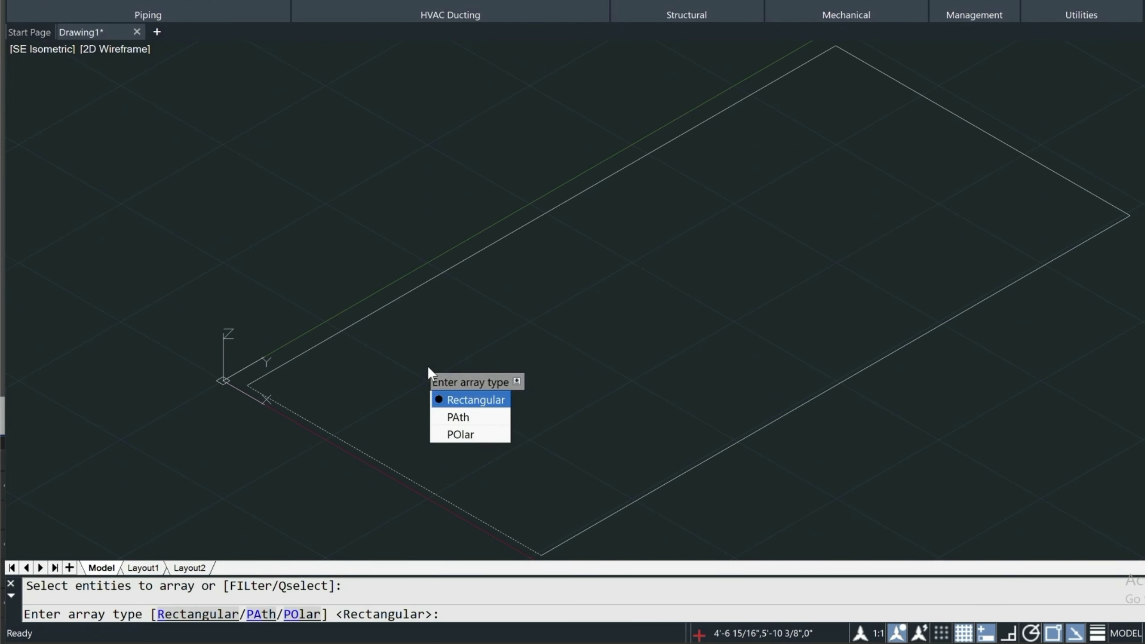
key("Return")
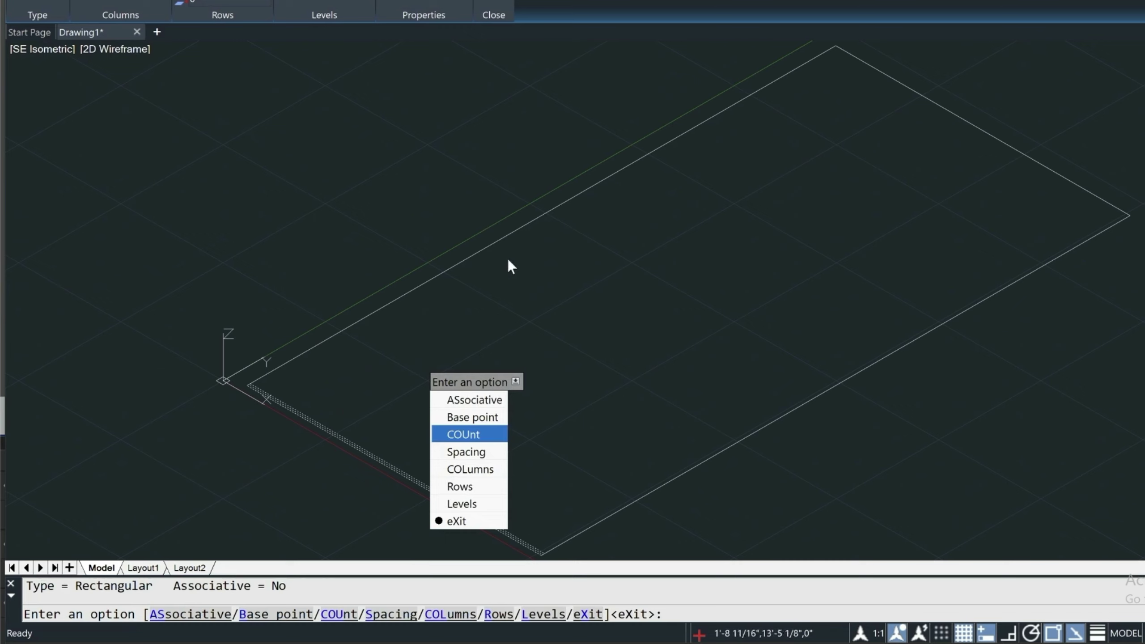
Set the array to 5 rows spanning the total distance to the far corner, 1 column.
left_click(472, 489)
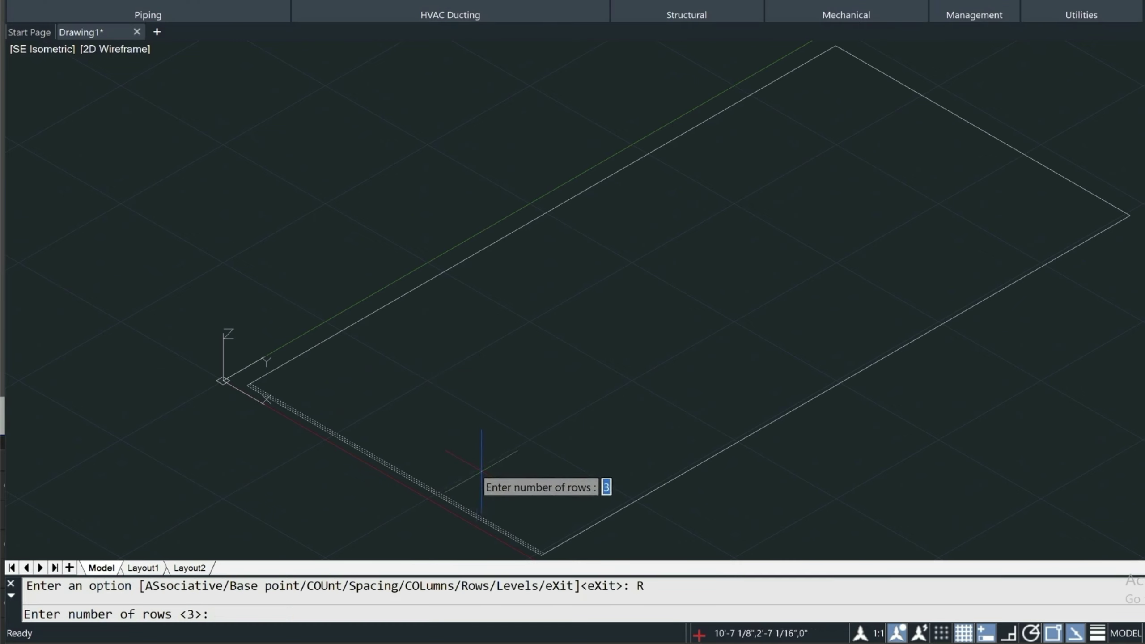
type("5")
key("Return")
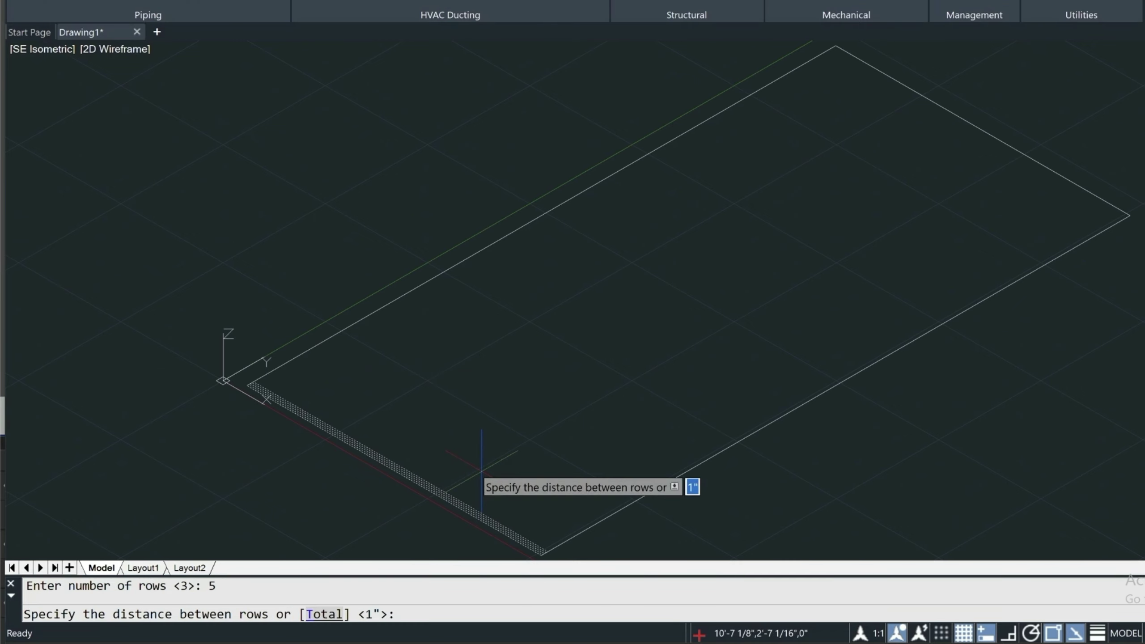
type("T")
key("Return")
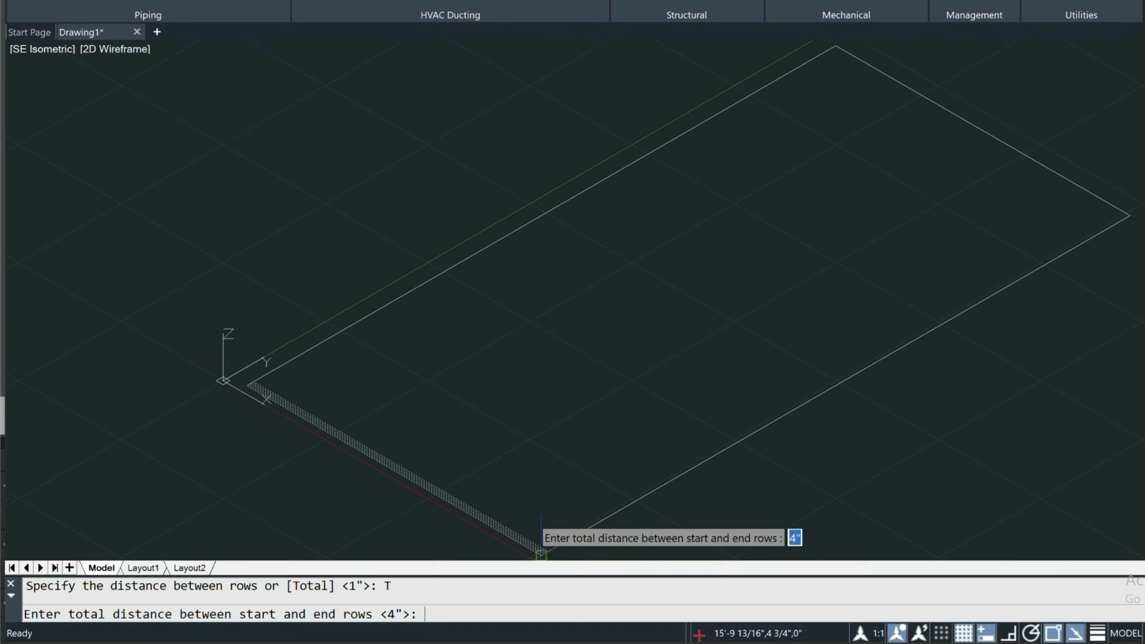
left_click(540, 553)
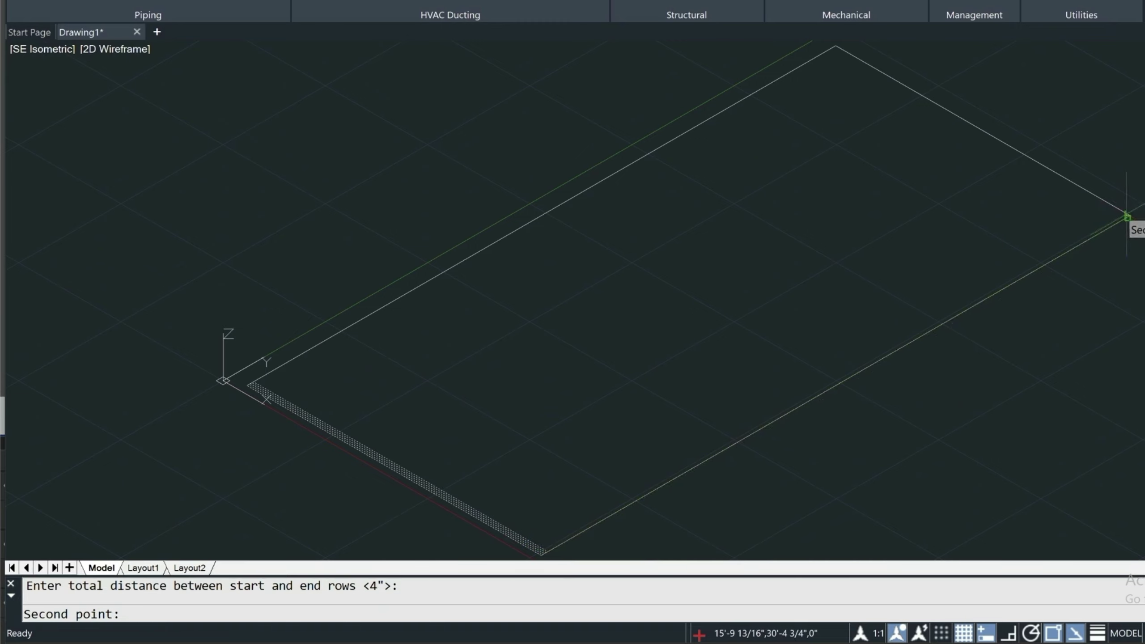
left_click(1126, 217)
key("Return")
type("COL")
key("Return")
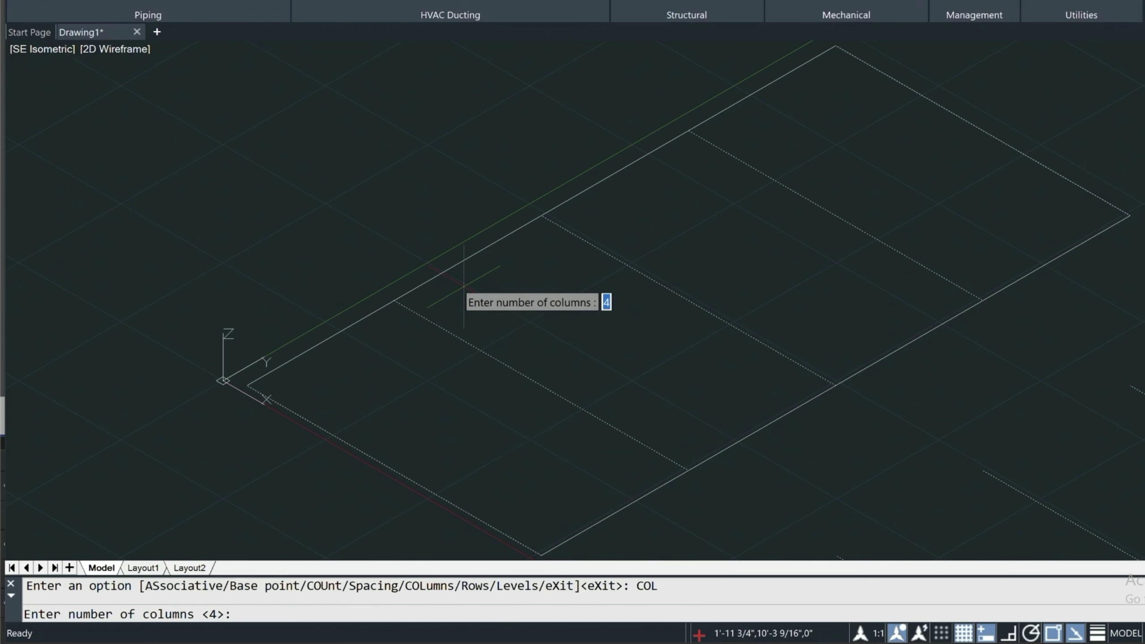
type("1")
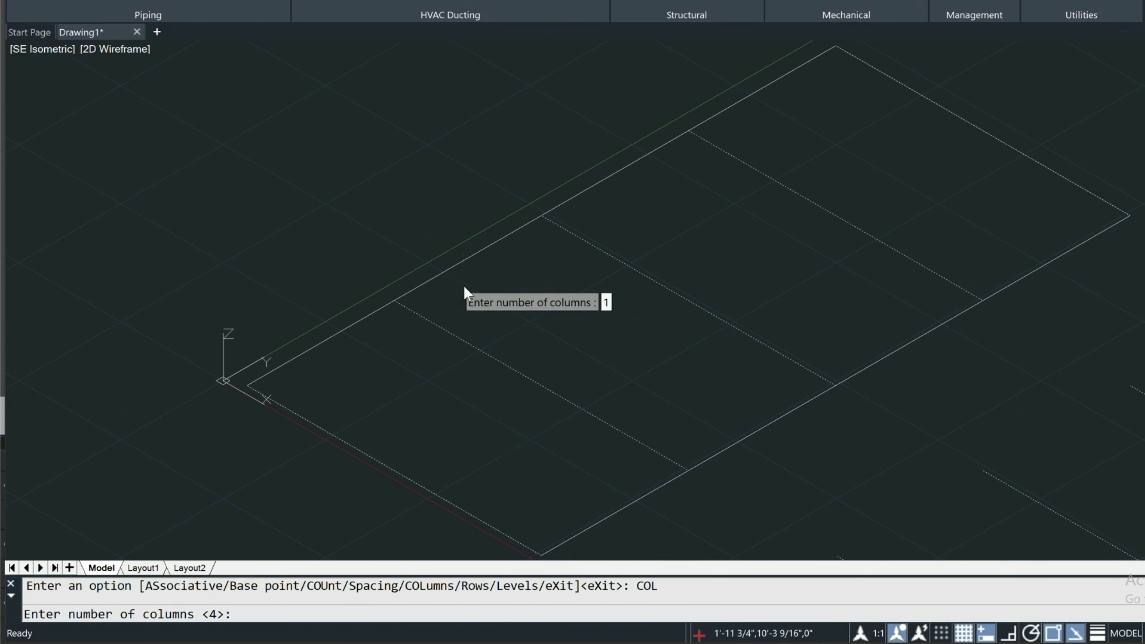
key("Return")
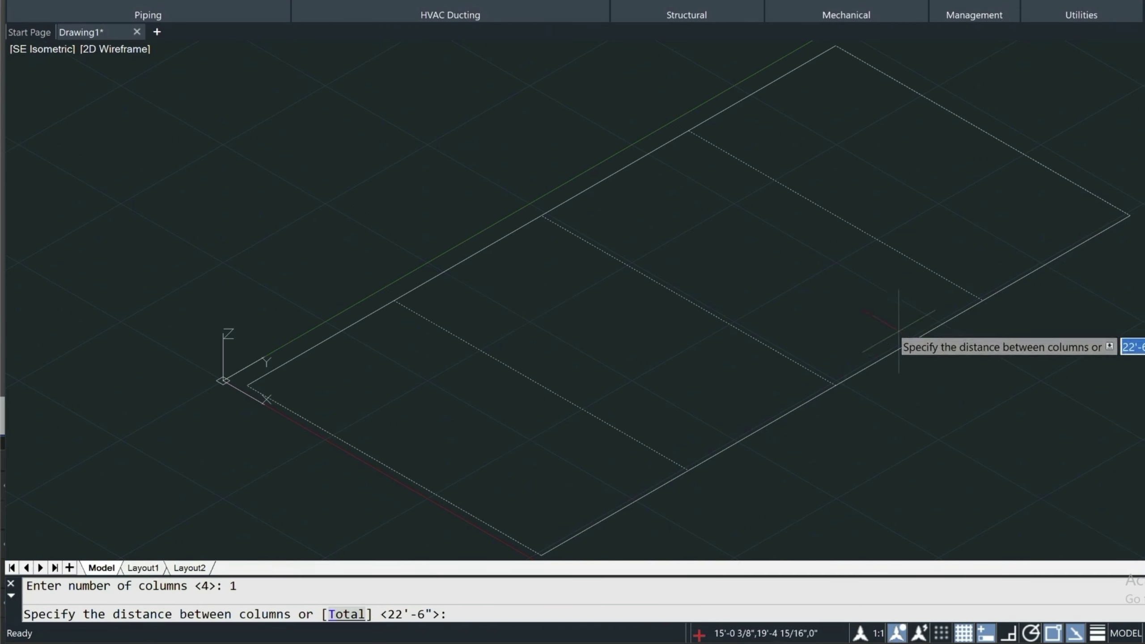
Place an unrotated S12x35 beam from the near corner to the far corner of the long edge.
key("Escape")
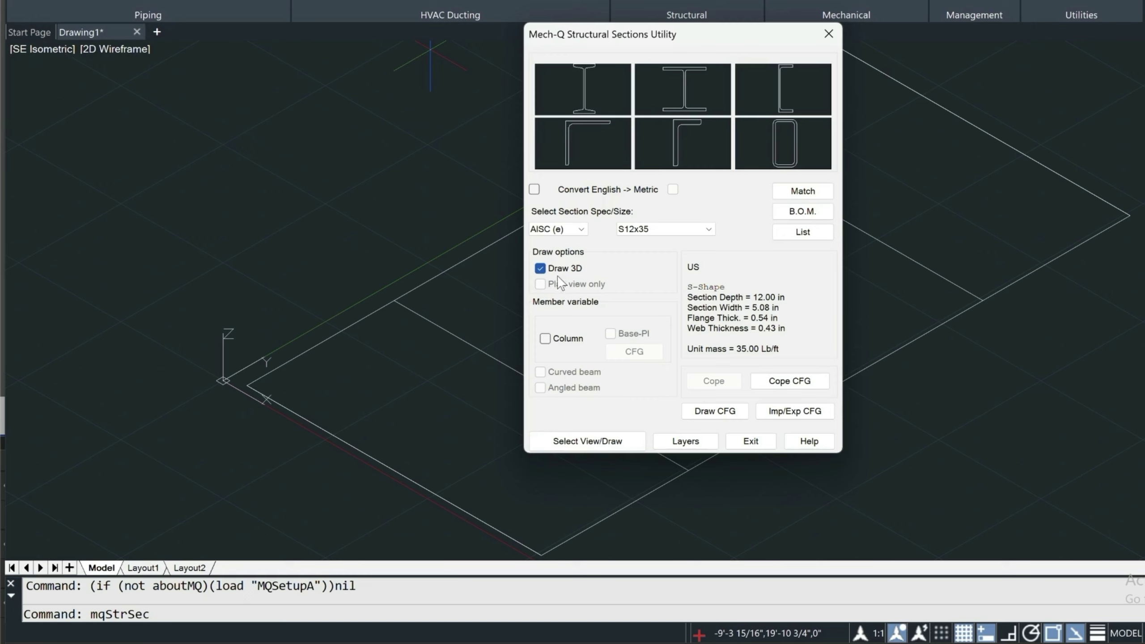
left_click(580, 441)
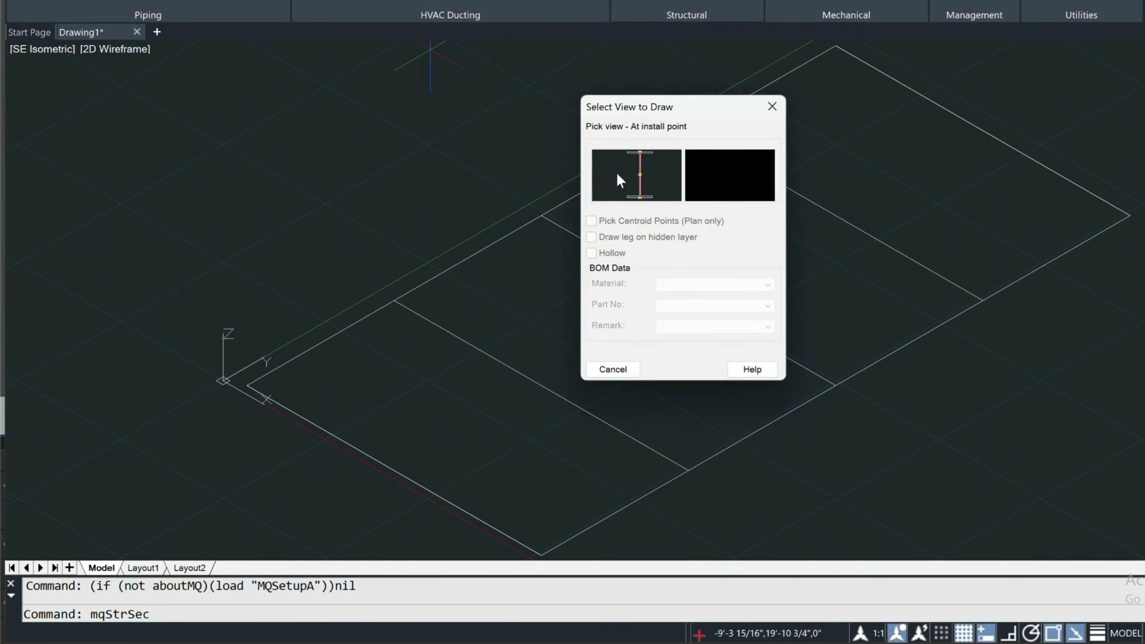
left_click(639, 149)
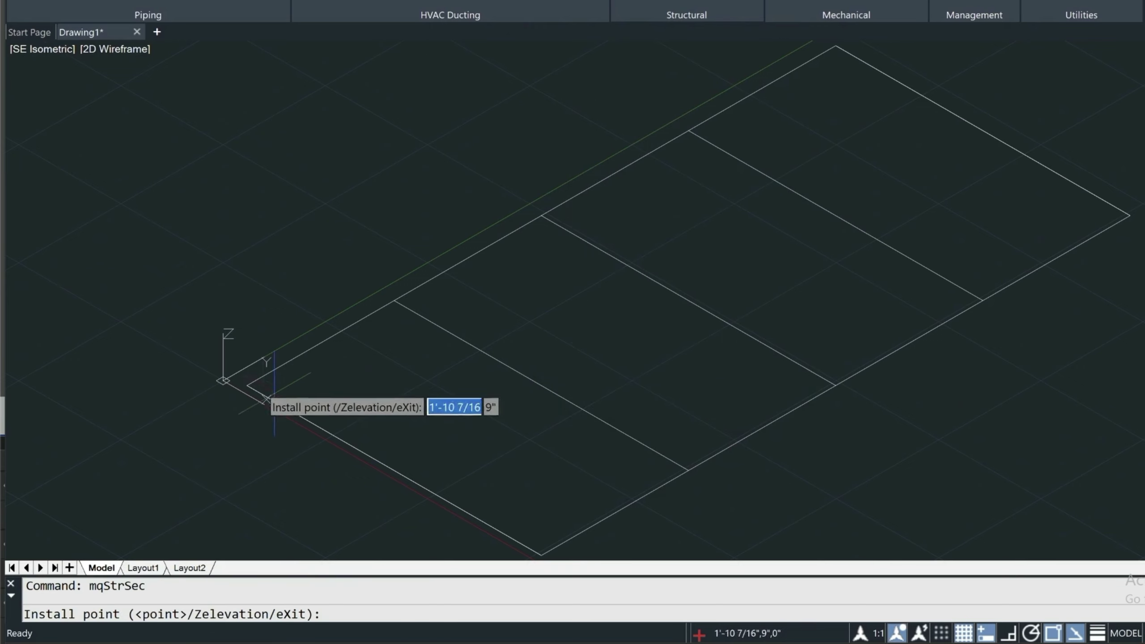
left_click(247, 386)
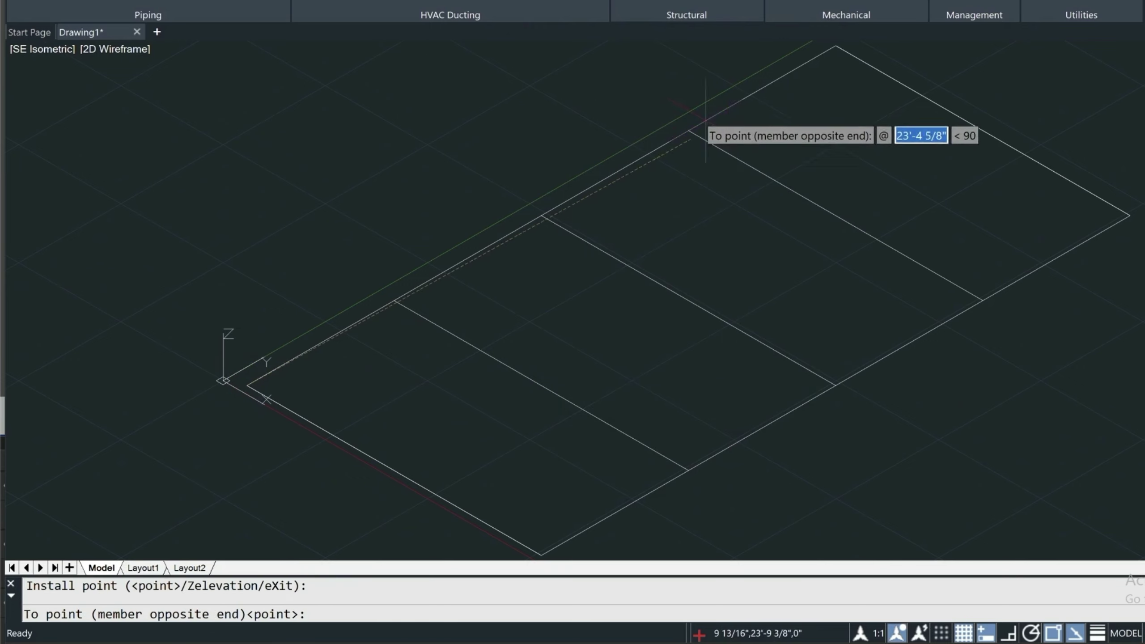
type("end")
key("Return")
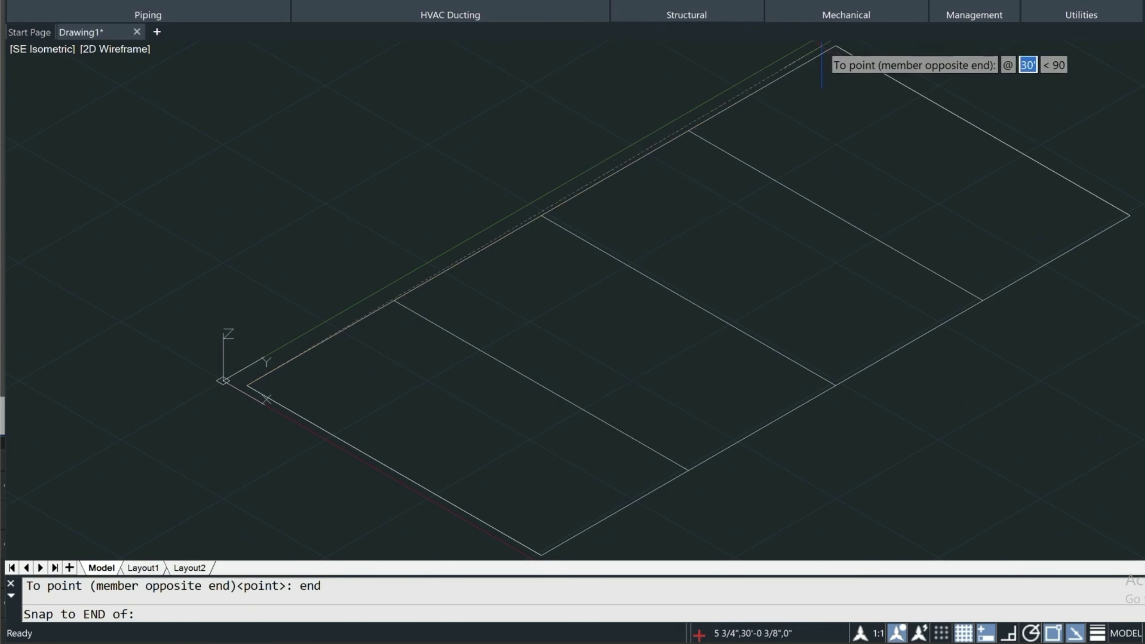
left_click(835, 46)
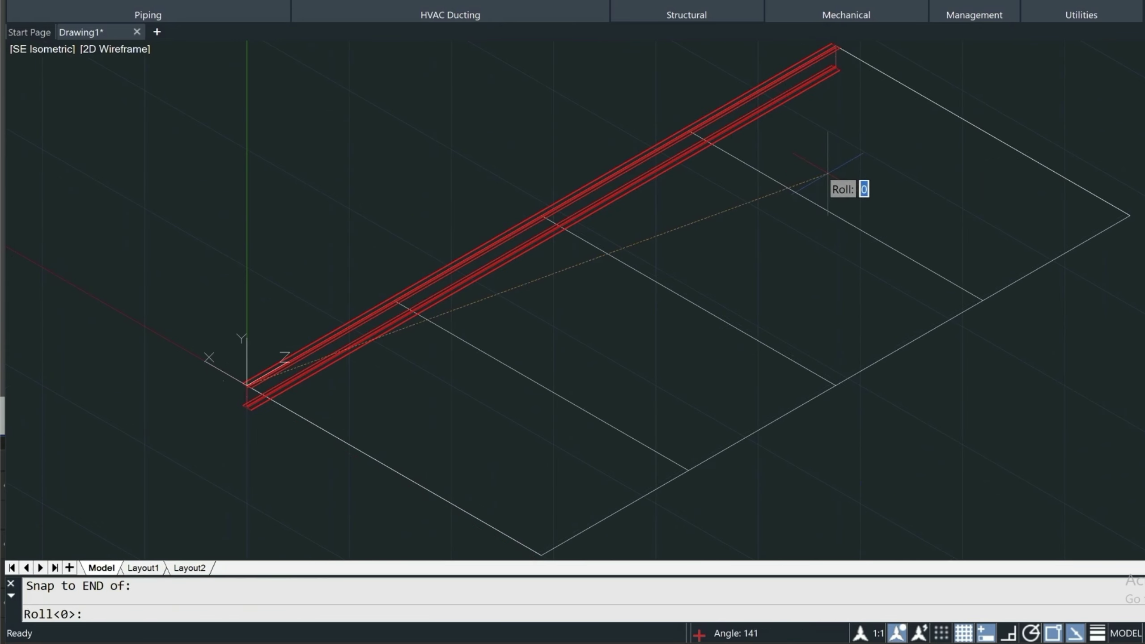
key("Return")
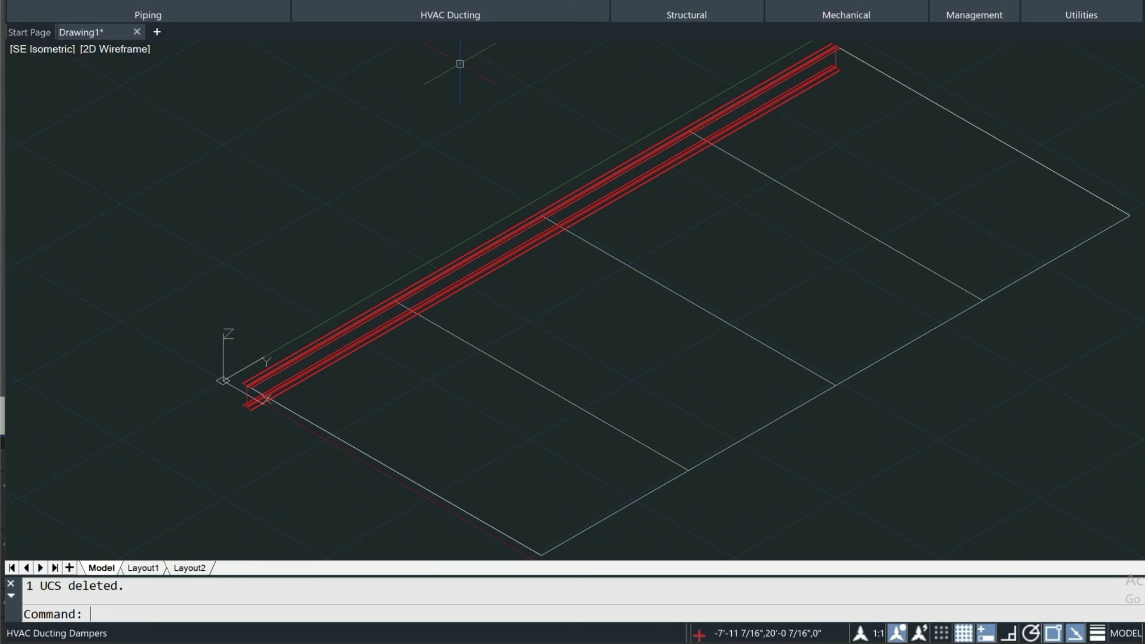
Place an S12x35 cross beam in I view between the short grid line's endpoints, roll 0.
left_click(620, 5)
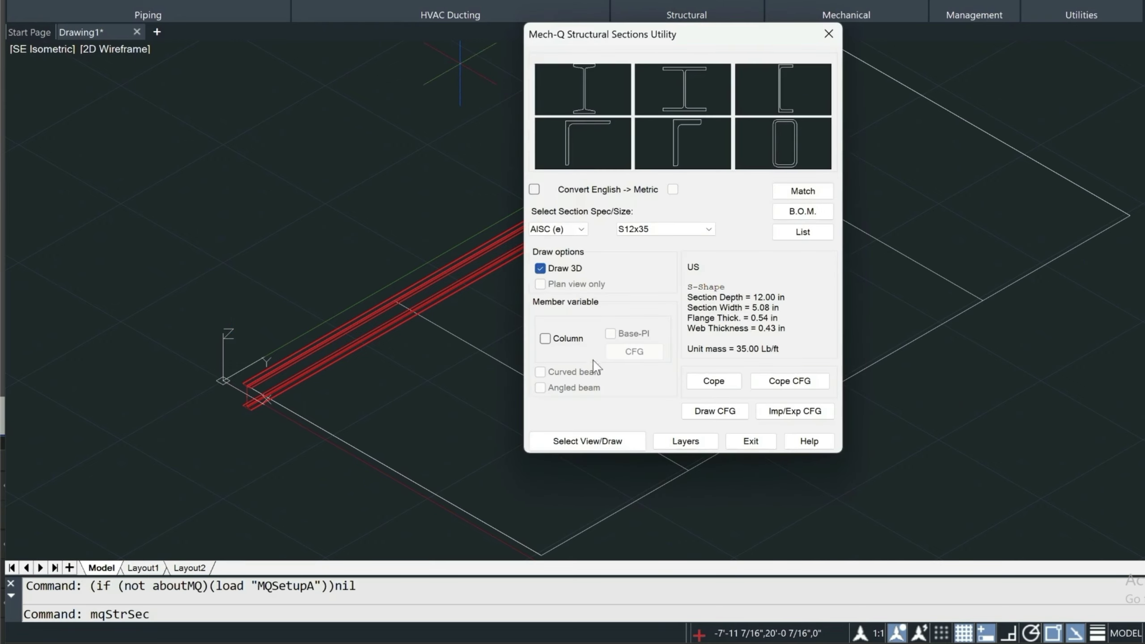
left_click(598, 440)
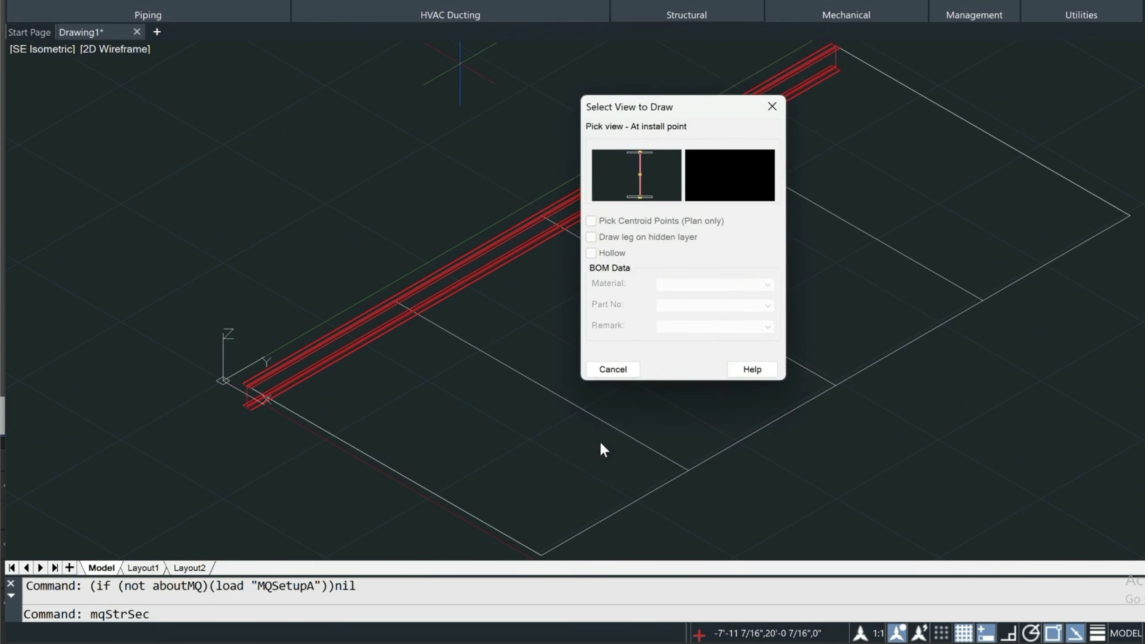
left_click(640, 154)
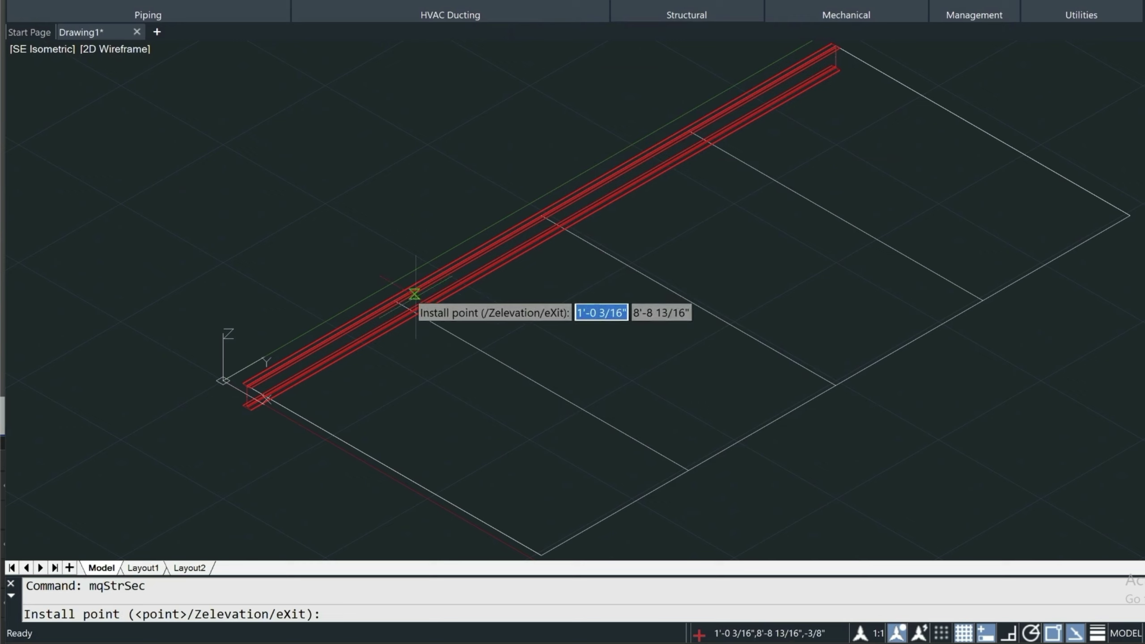
scroll(415, 294, "up", 3)
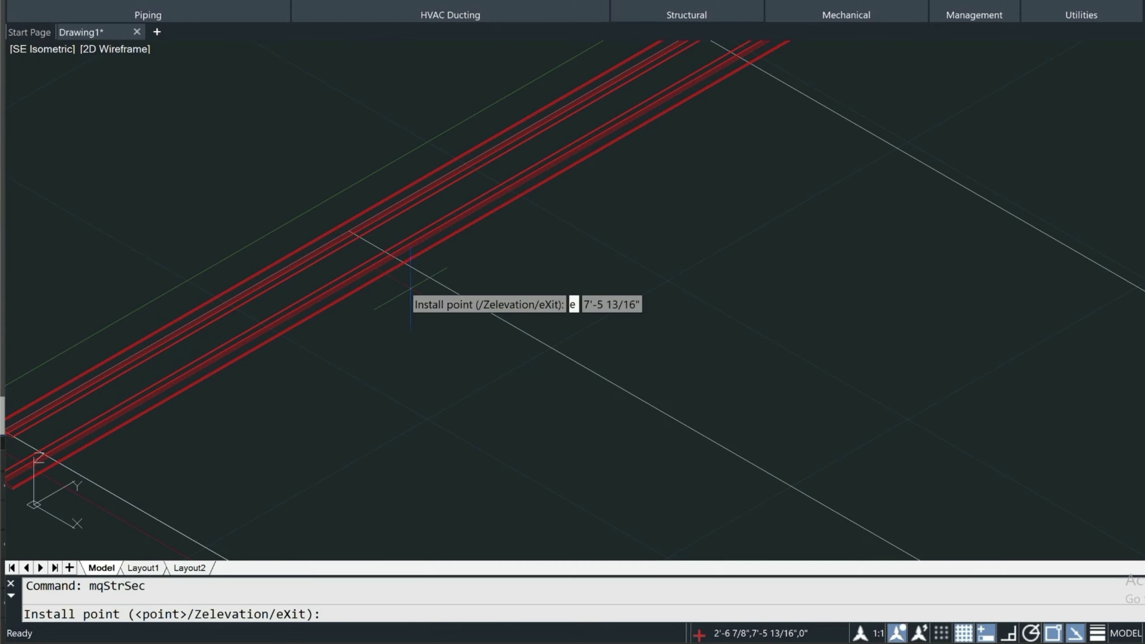
type("end")
key("Return")
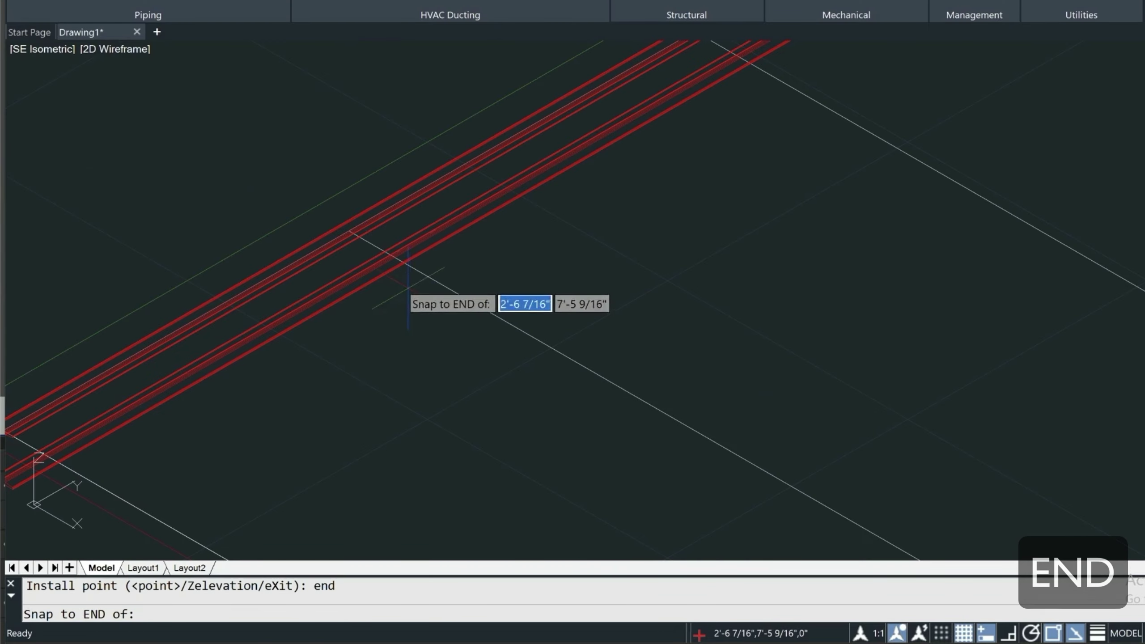
left_click(355, 231)
middle_click_drag(625, 316, 598, 211)
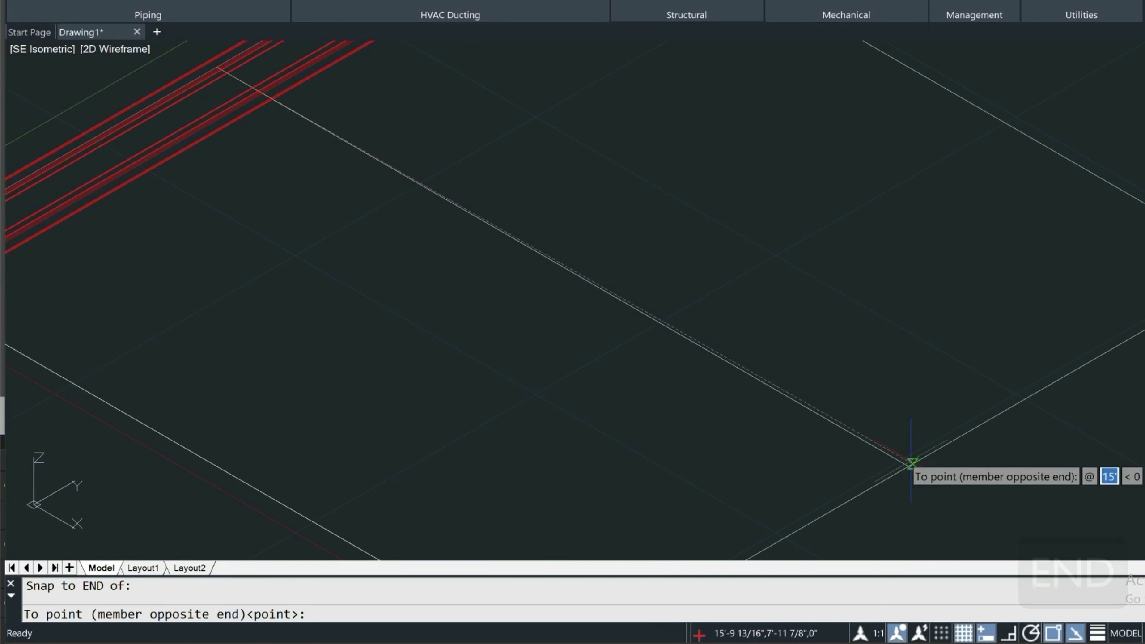
type("end")
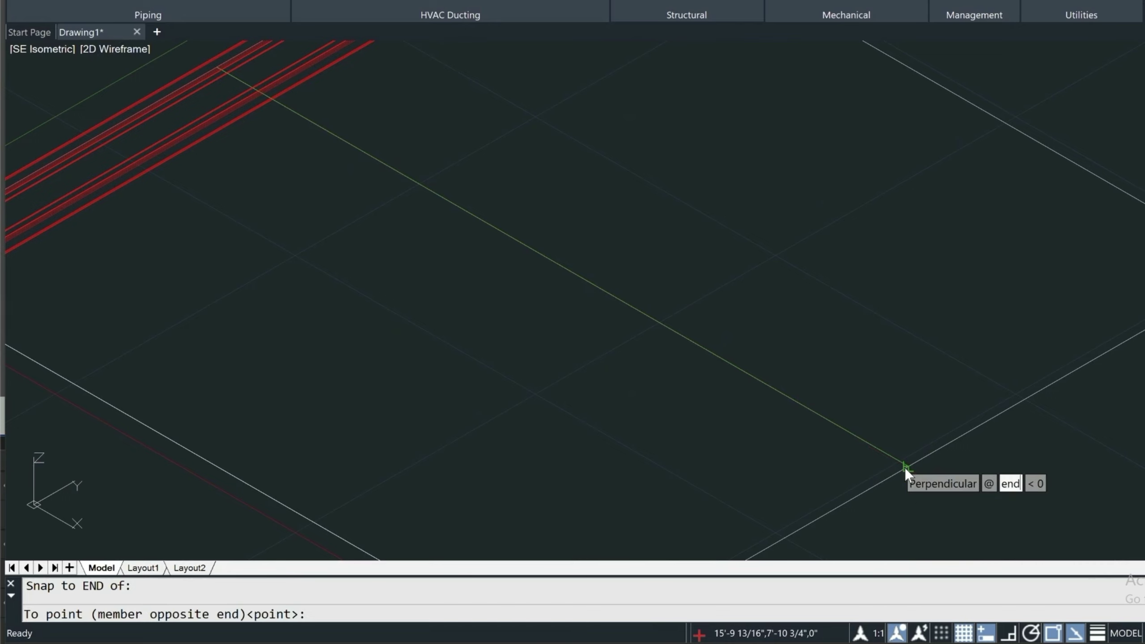
key("Return")
left_click(905, 467)
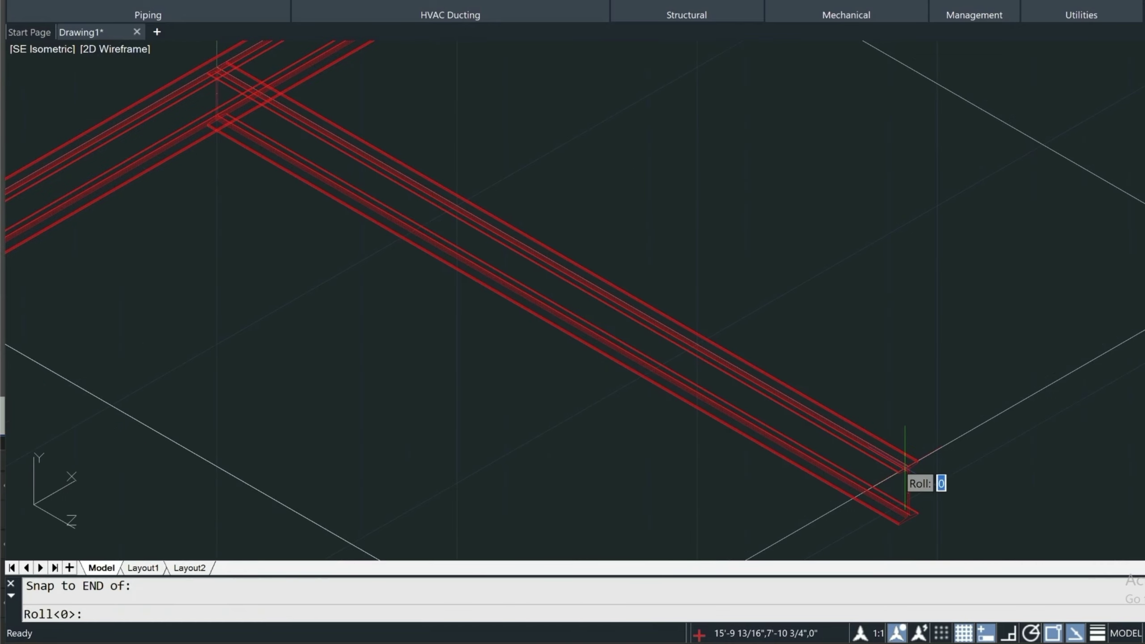
key("Return")
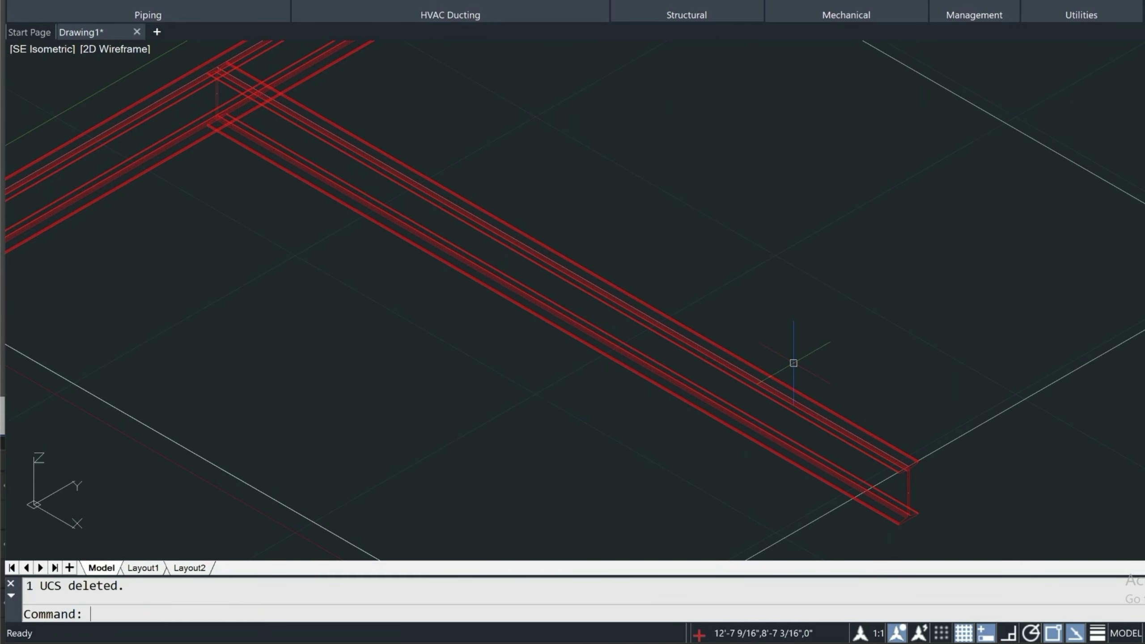
Select the new cross beam and begin moving it with Ortho turned on.
scroll(794, 364, "down", 2)
scroll(355, 141, "up", 4)
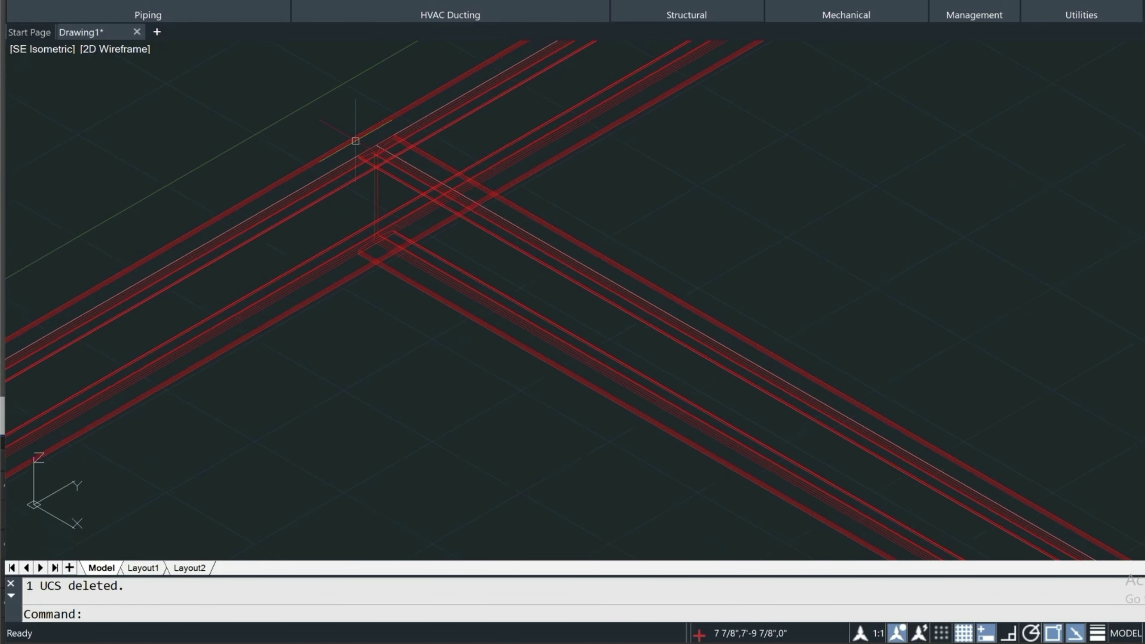
key("Escape")
left_click(525, 255)
type("m")
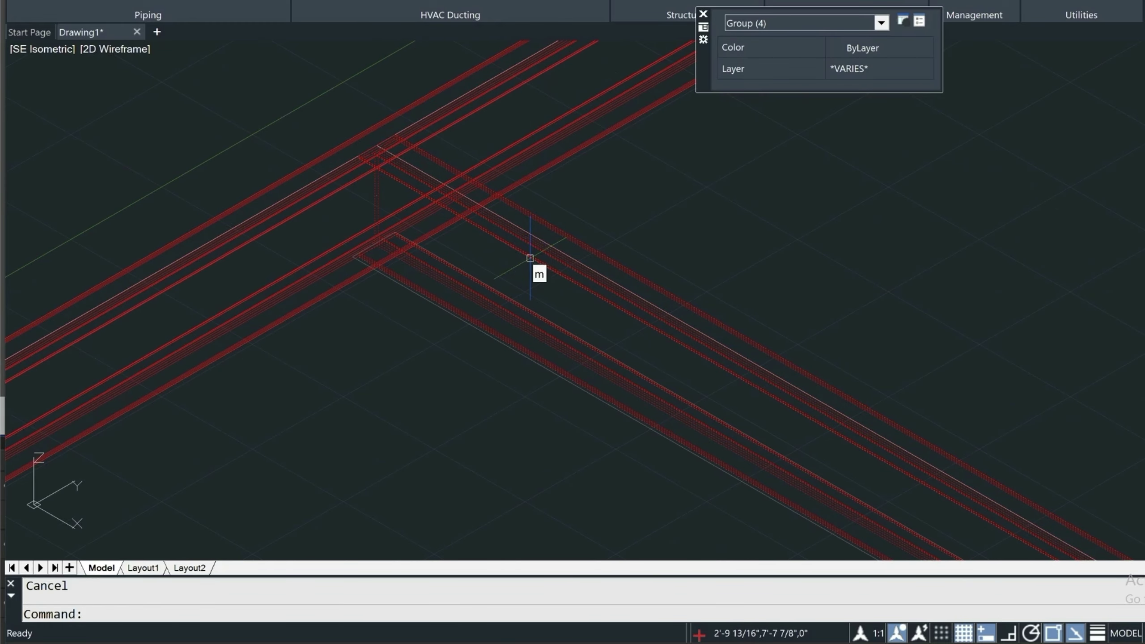
key("Return")
left_click(360, 391)
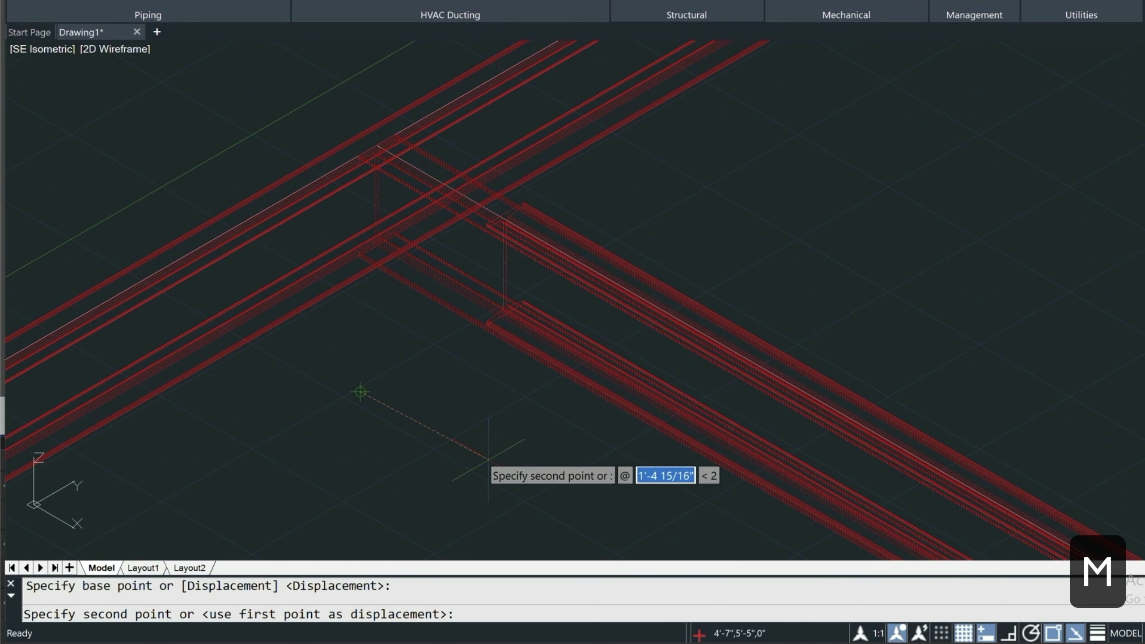
key("F8")
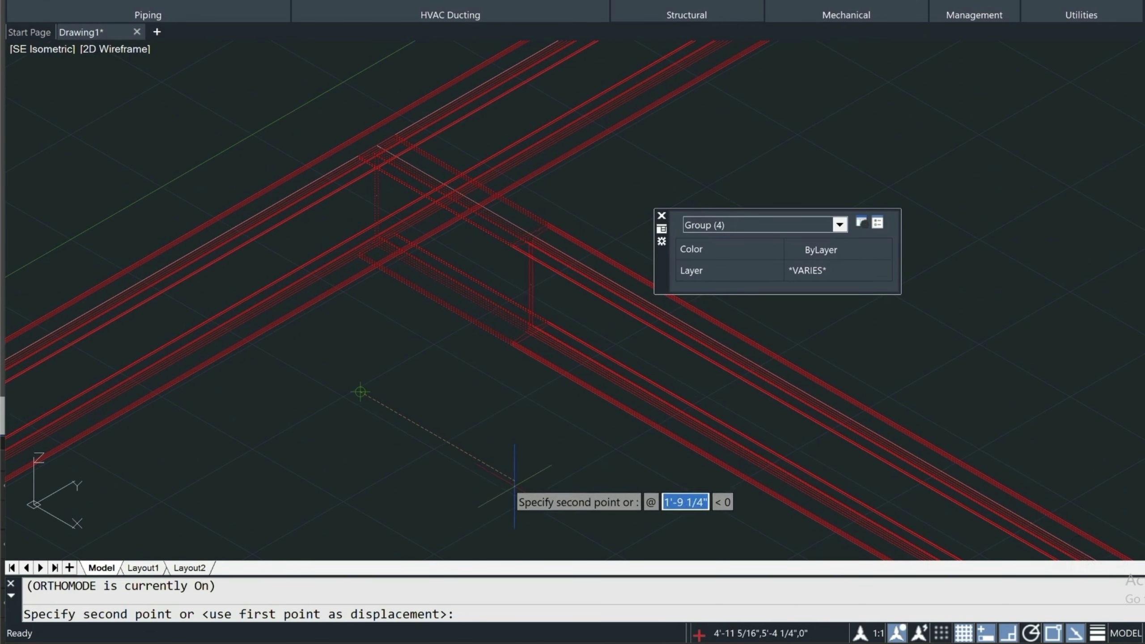
Move the cross beam 1' and set the cope height to 1.5 in the cope settings.
type("1'")
key("Return")
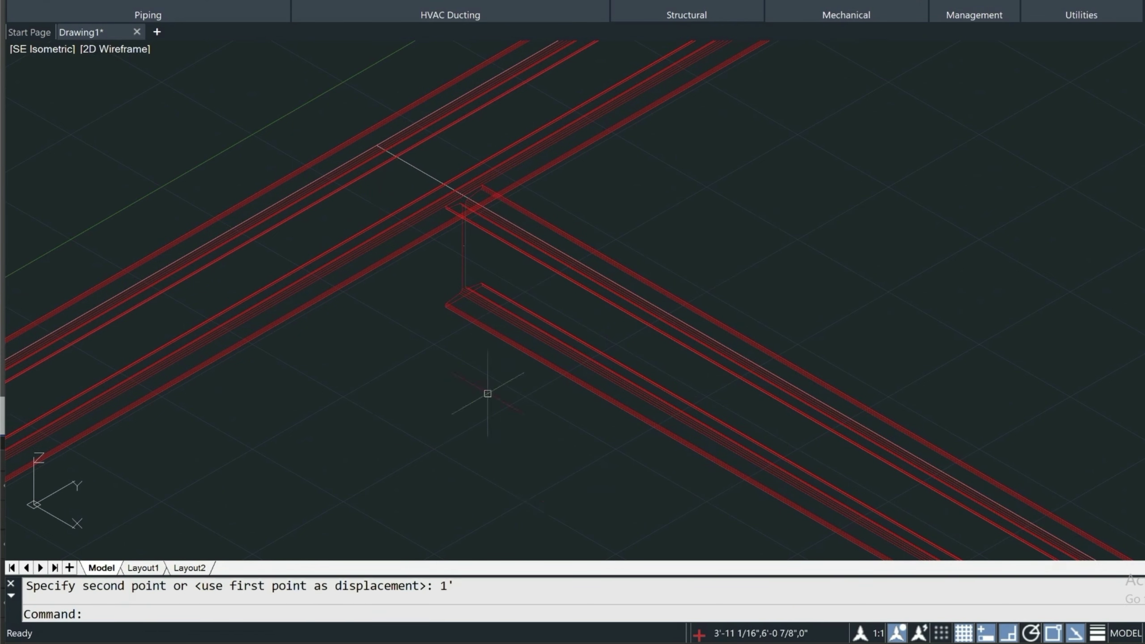
left_click(484, 53)
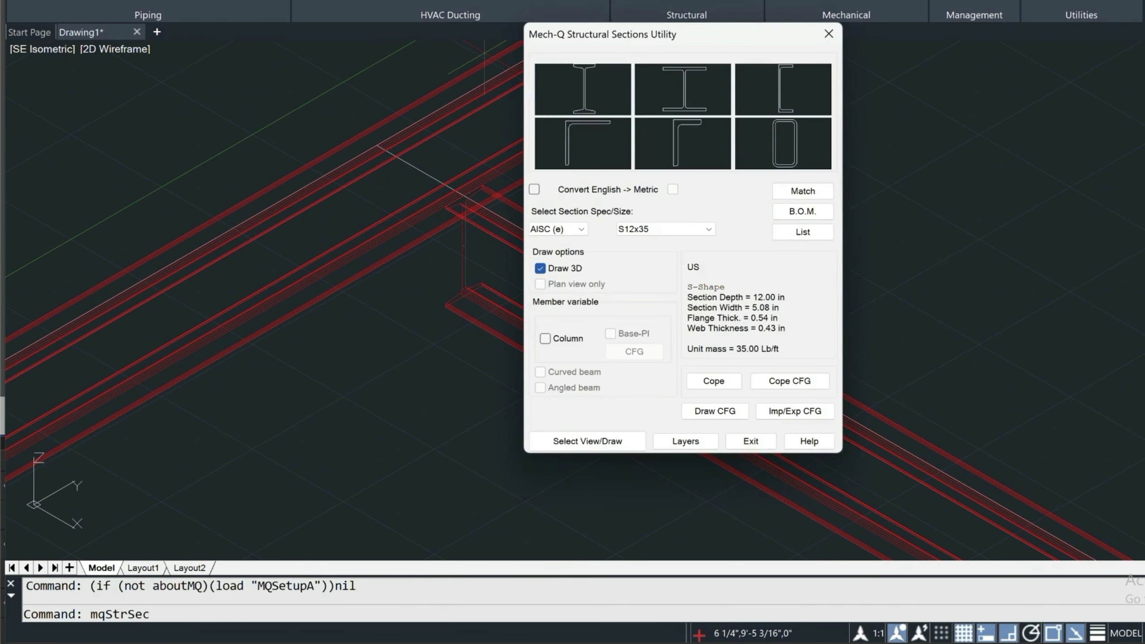
left_click(791, 382)
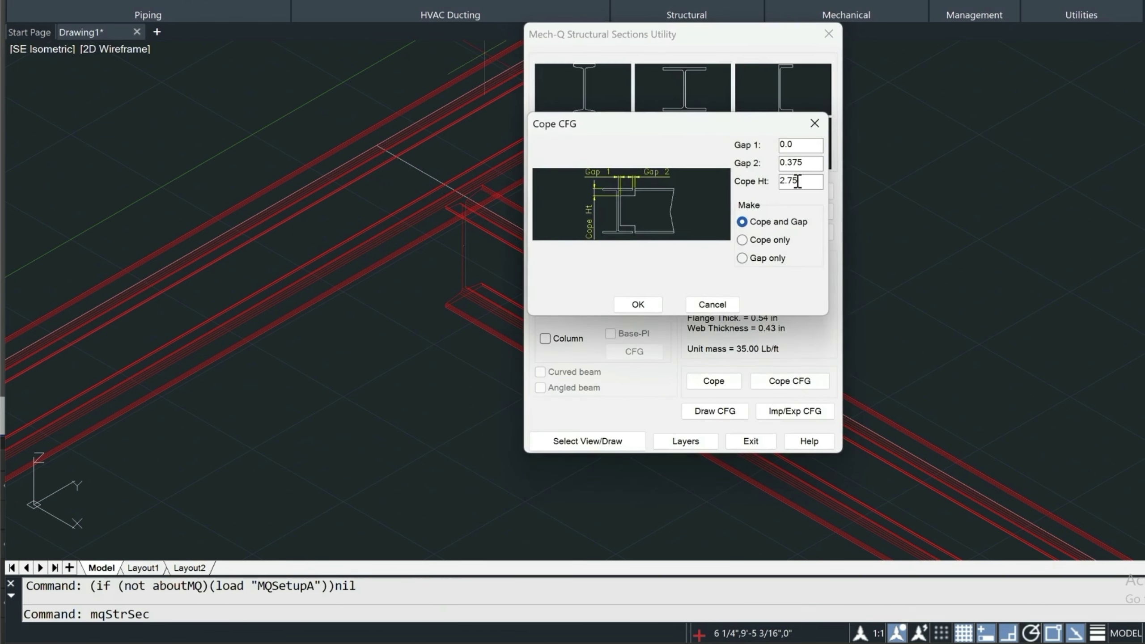
double_click(768, 181)
type("1.")
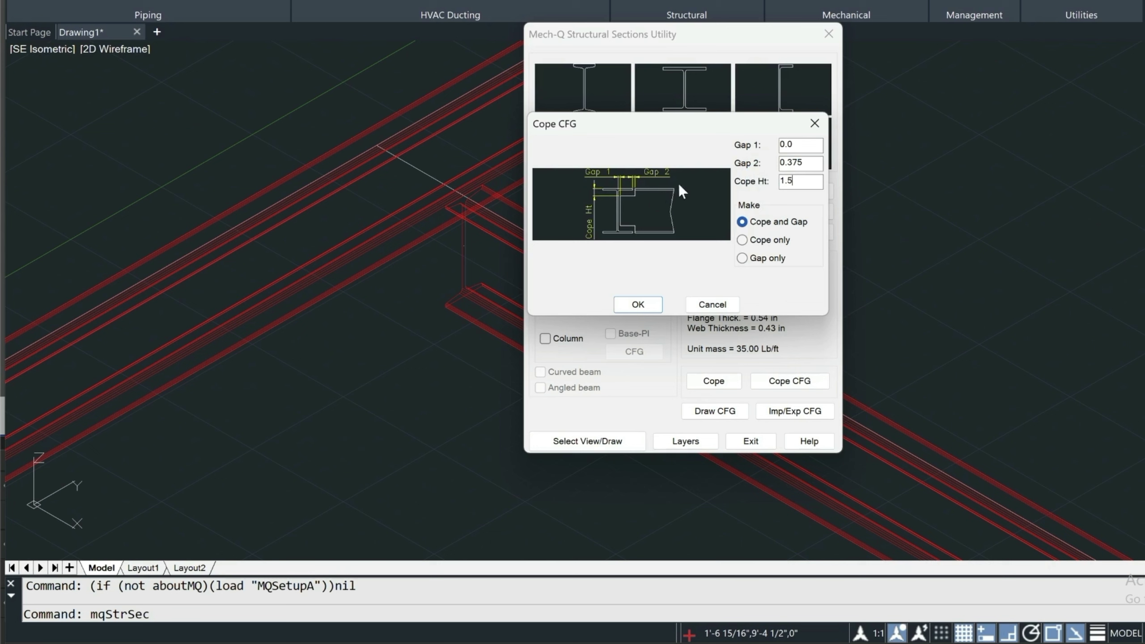
left_click(645, 304)
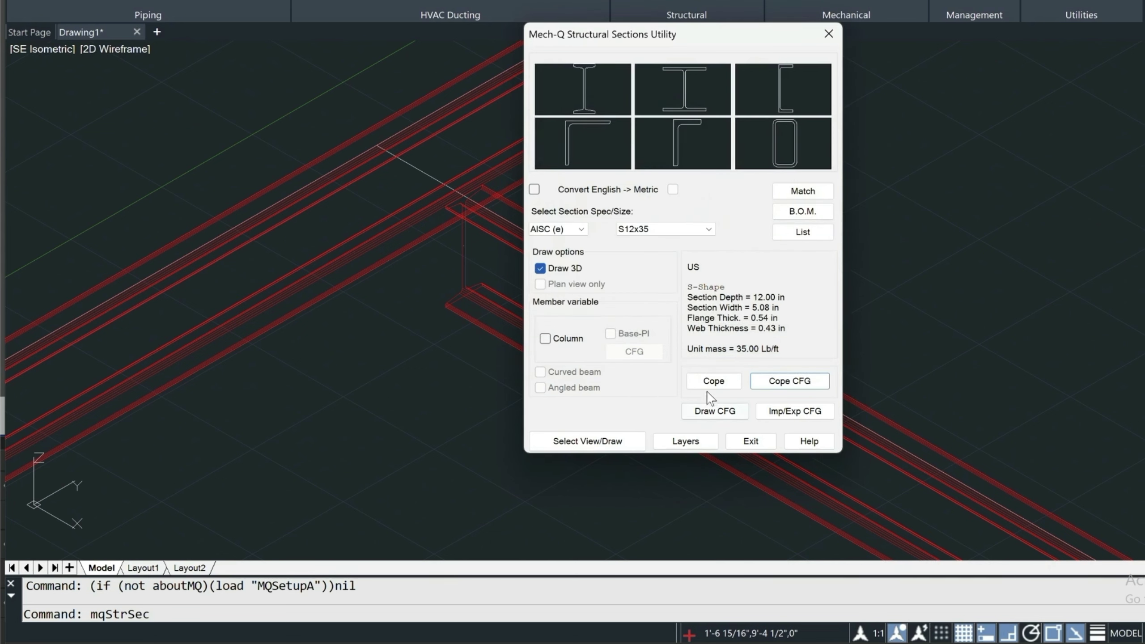
Cope the cross beam against the edge beam.
left_click(716, 382)
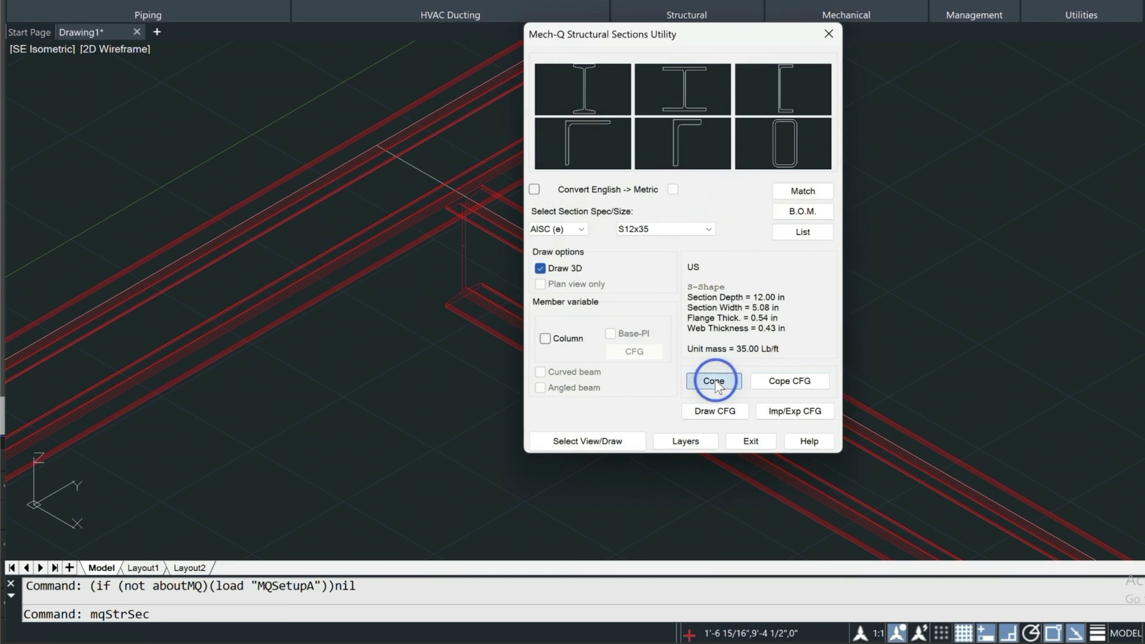
left_click(463, 267)
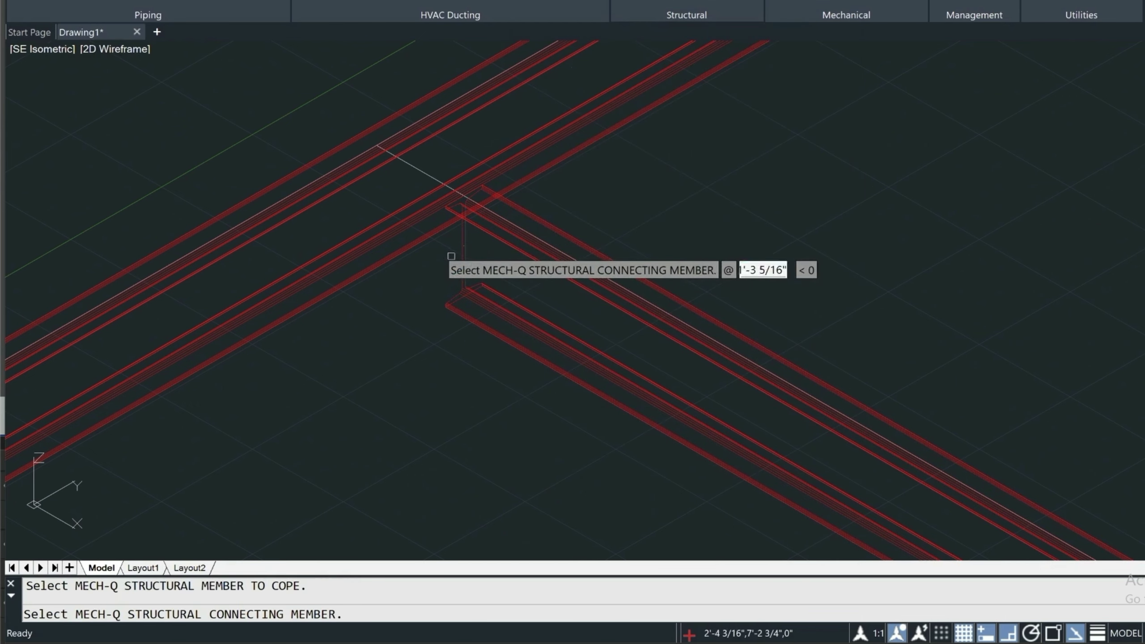
left_click(410, 244)
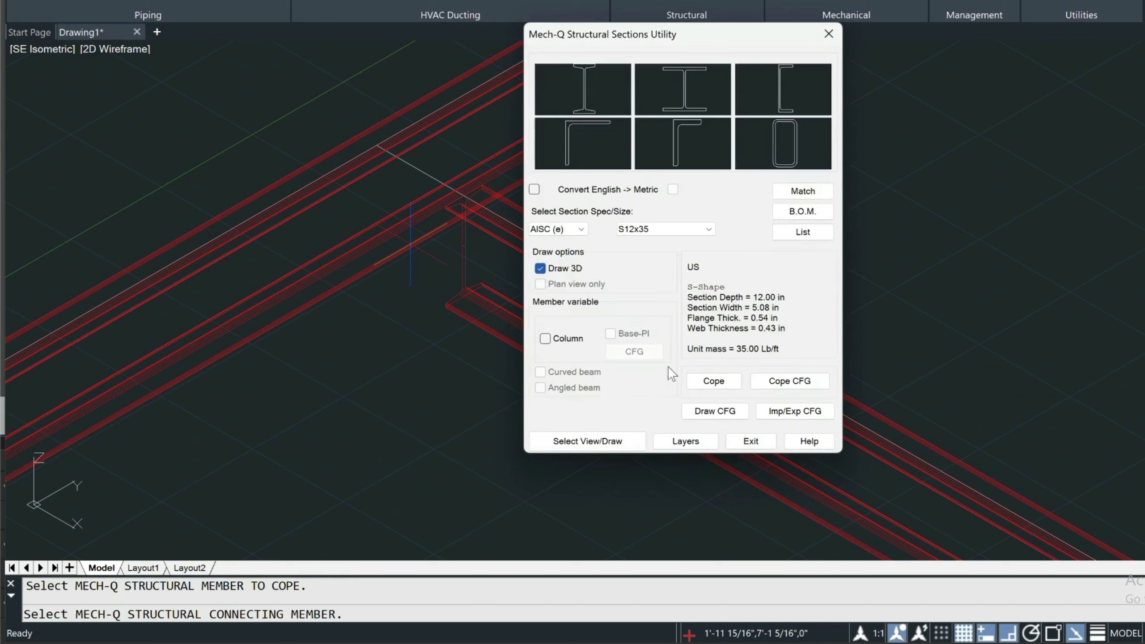
Apply the cope, shade the model realistically, and move the cross beam 1' back into the edge beam.
left_click(712, 379)
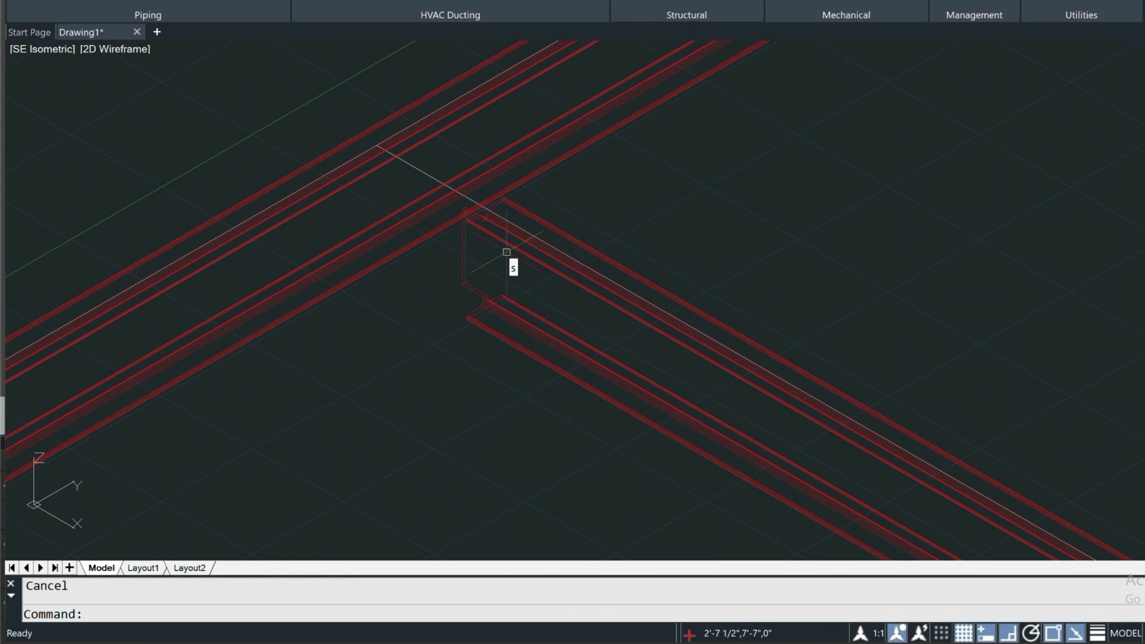
key("Return")
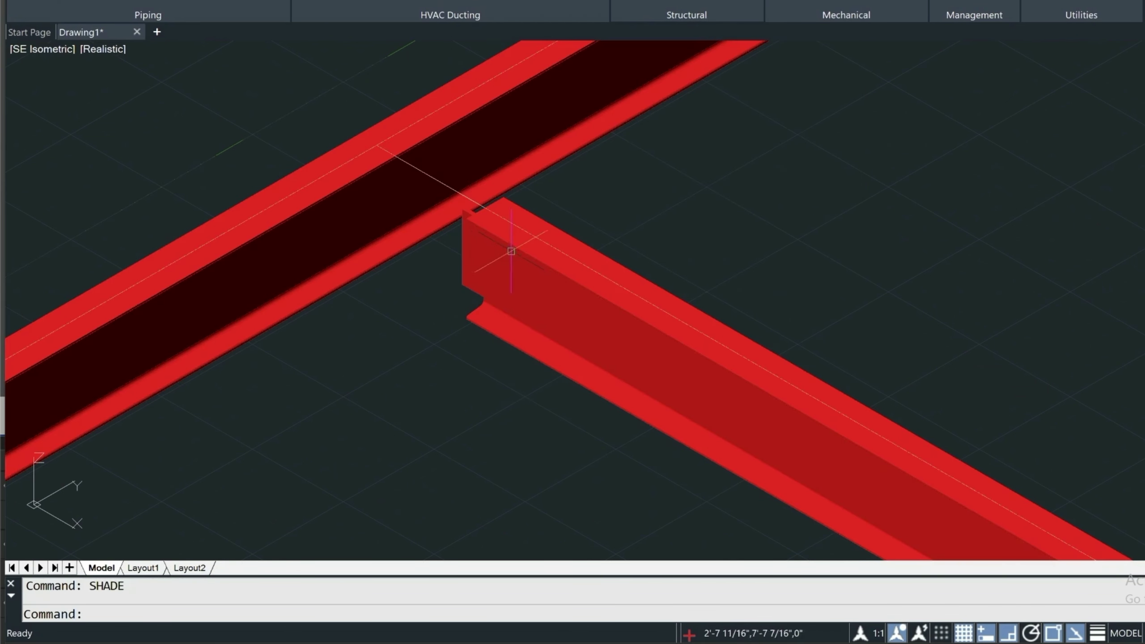
double_click(566, 276)
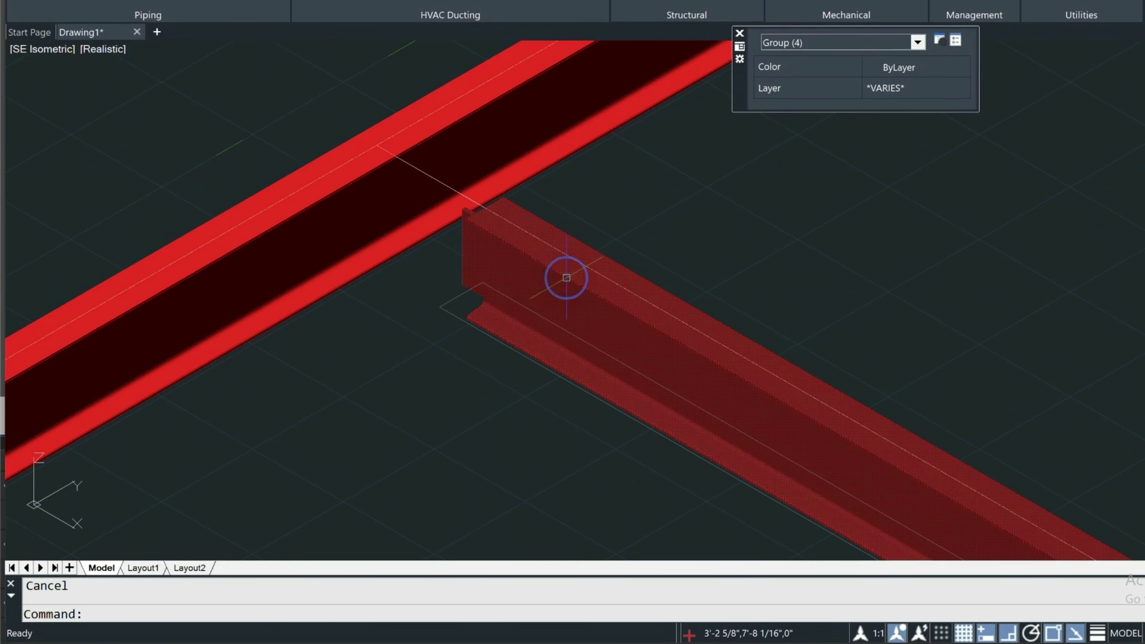
type("m")
key("Return")
left_click(468, 438)
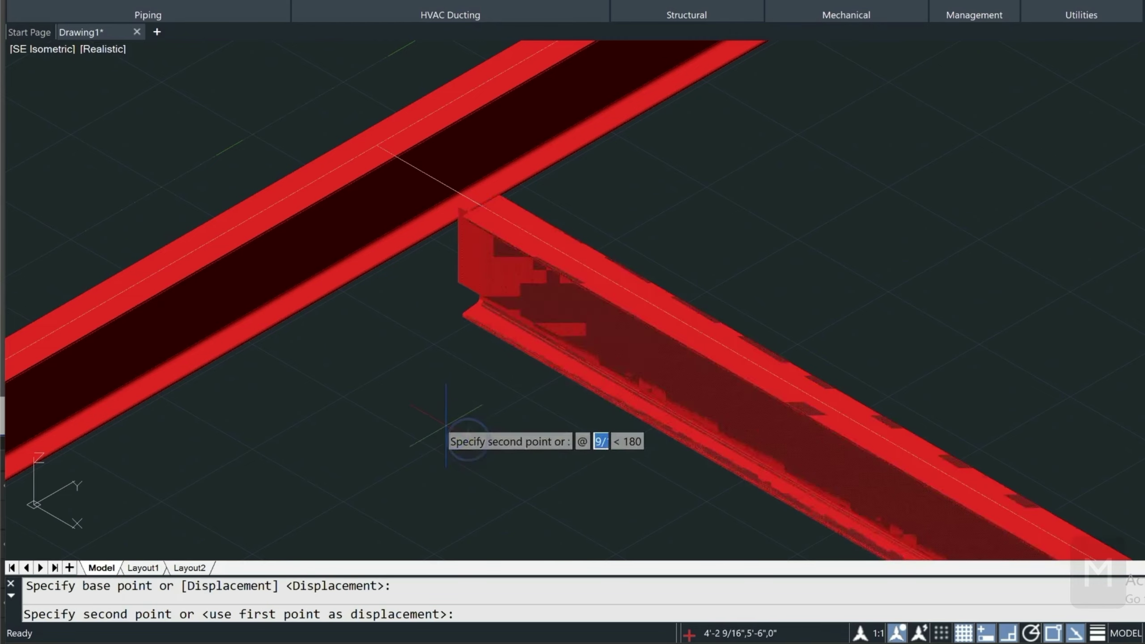
type("1'")
key("Return")
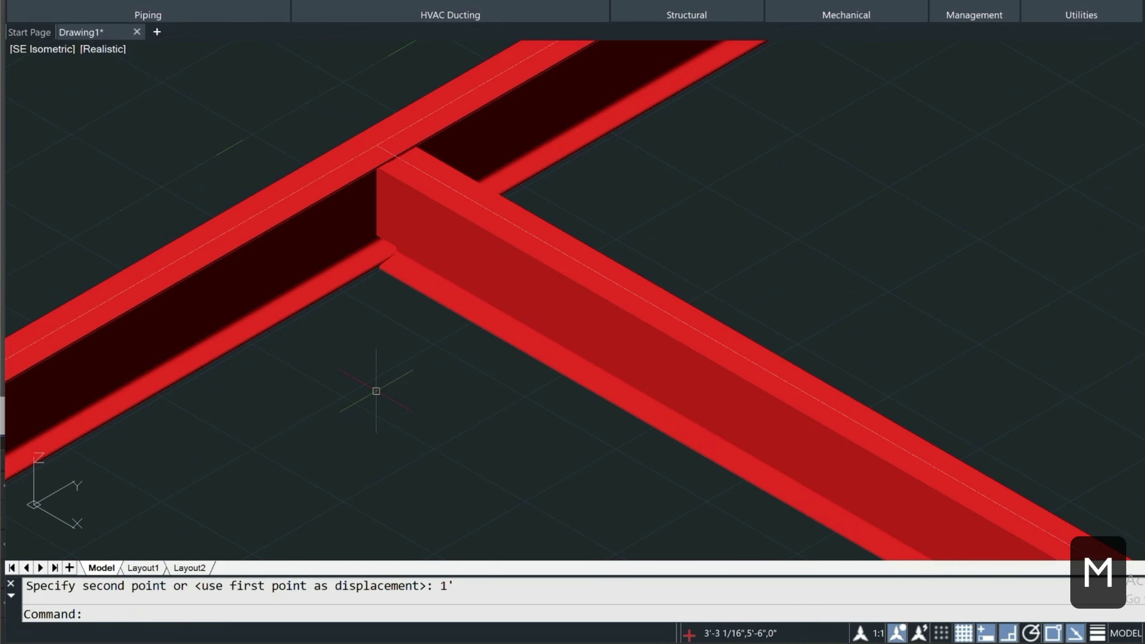
middle_click_drag(404, 382, 1113, 60, "shift")
Copy the cross beam from its endpoint to the frame's far corner, then view it in SW Isometric.
key("Escape")
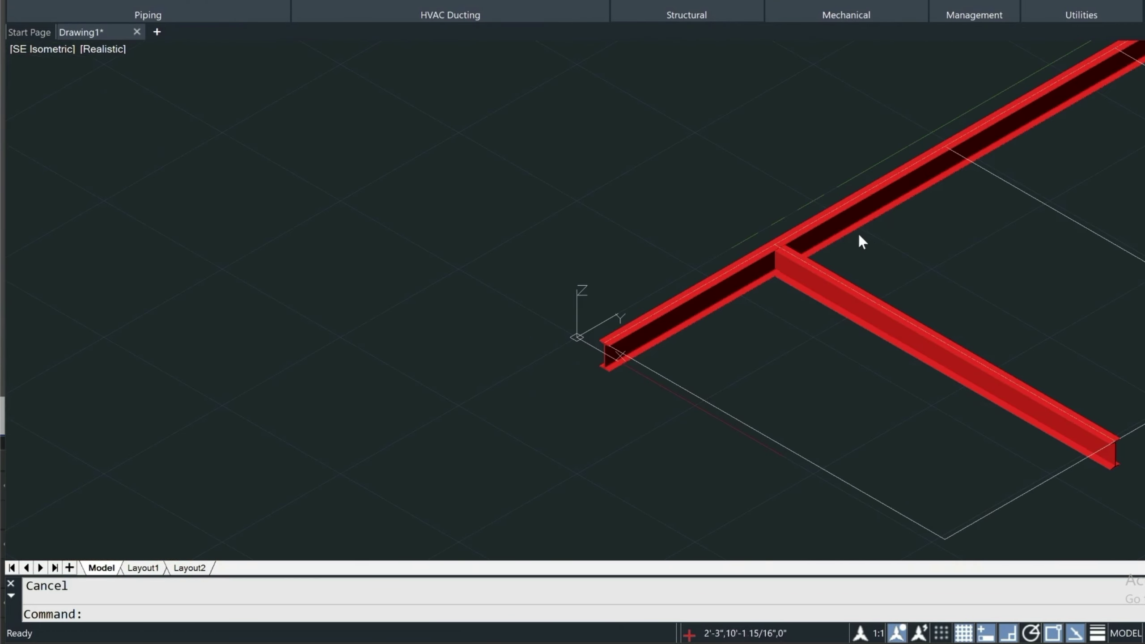
left_click(855, 228)
key("Escape")
left_click(850, 228)
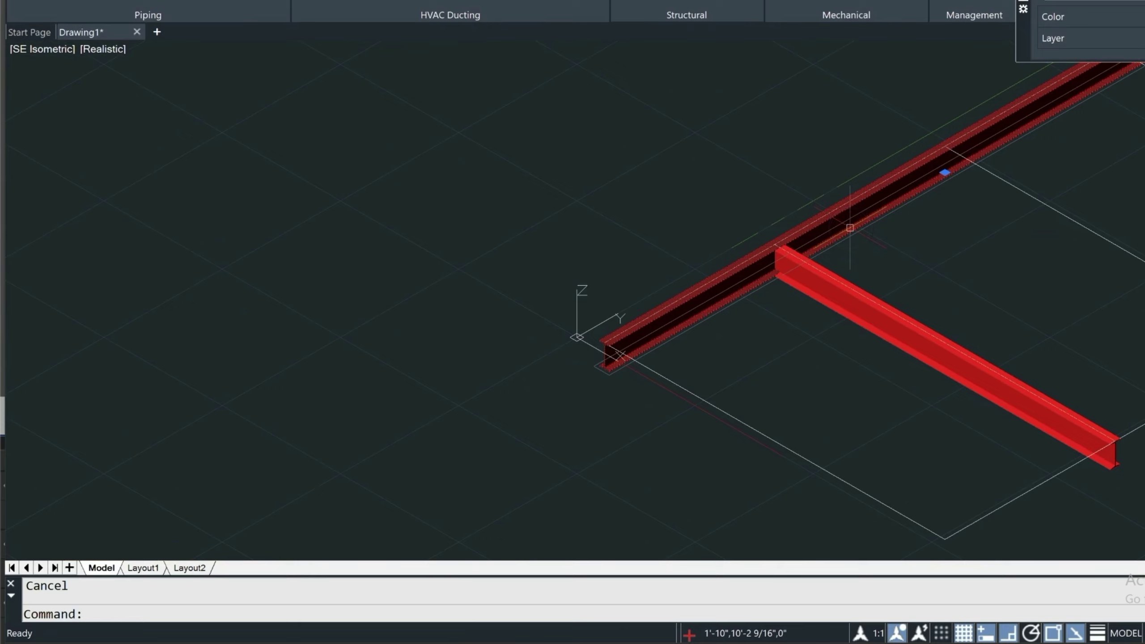
type("co")
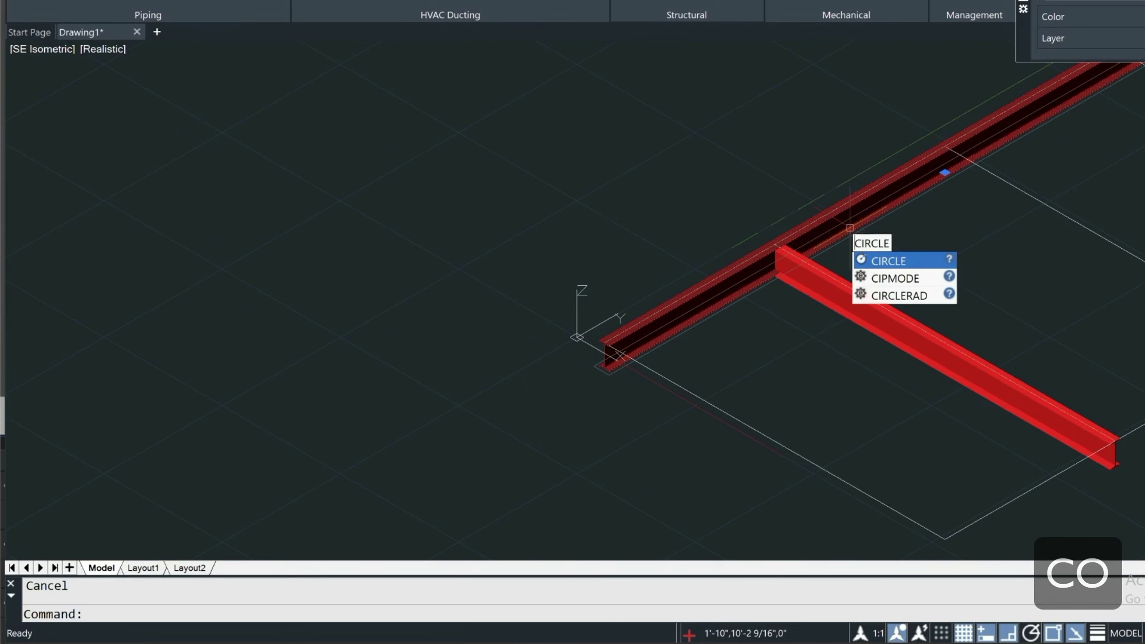
key("Return")
type("end")
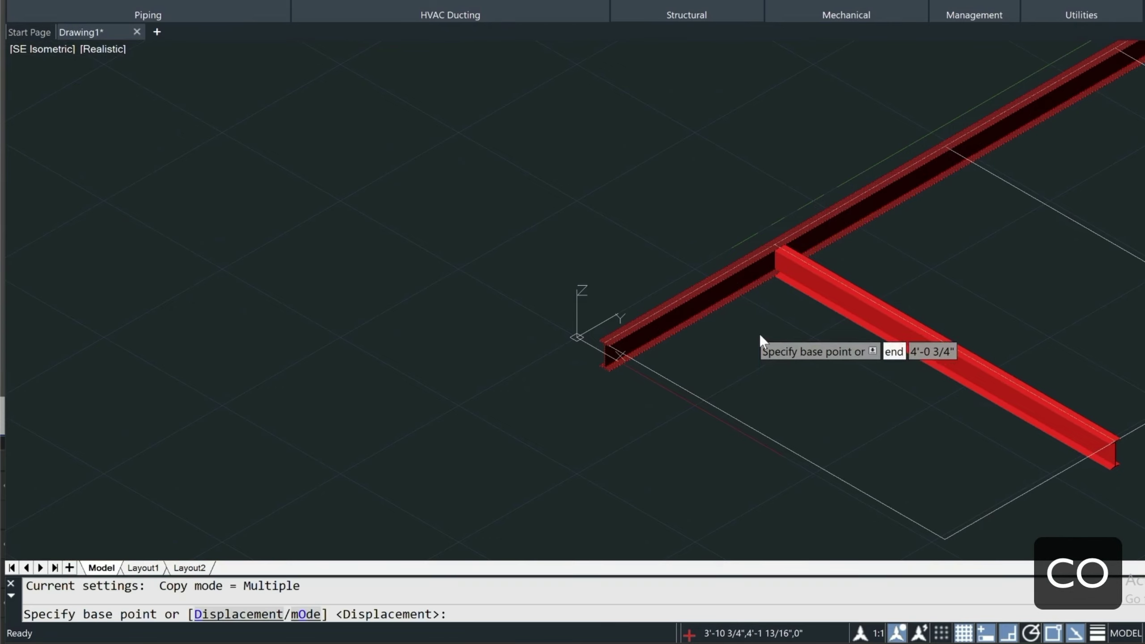
key("Return")
left_click(609, 346)
left_click(944, 538)
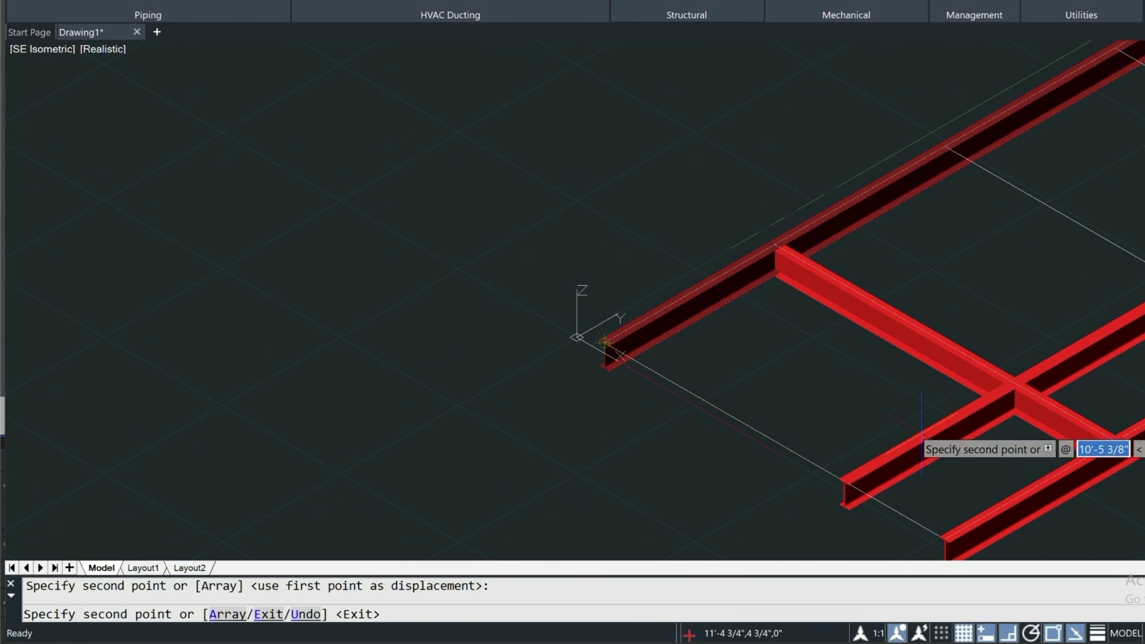
key("Return")
left_click(35, 45)
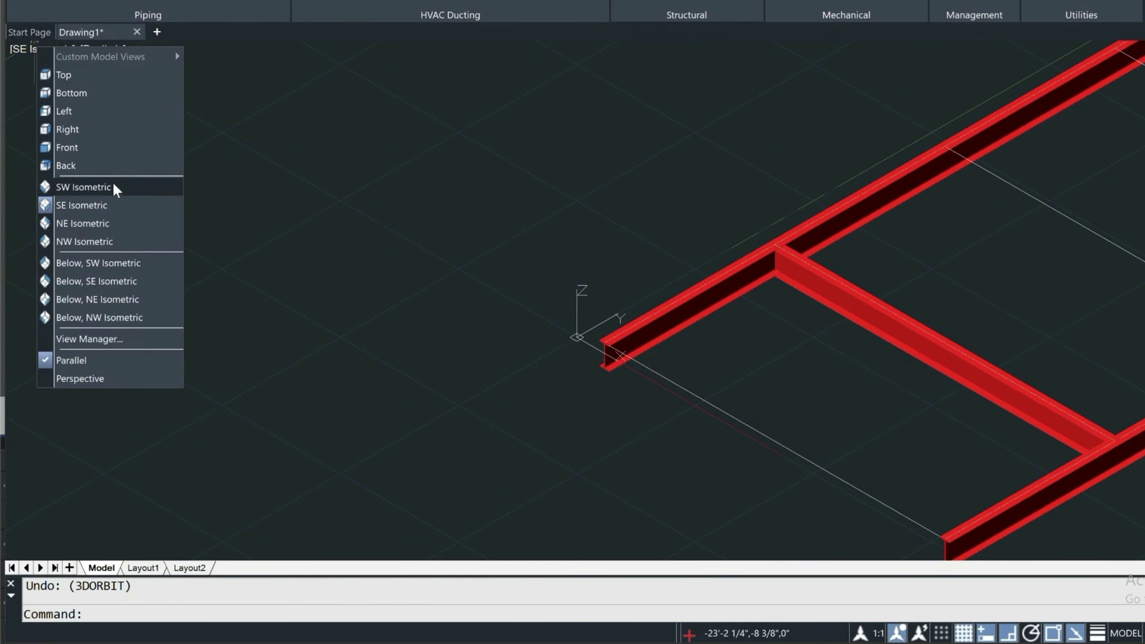
left_click(83, 187)
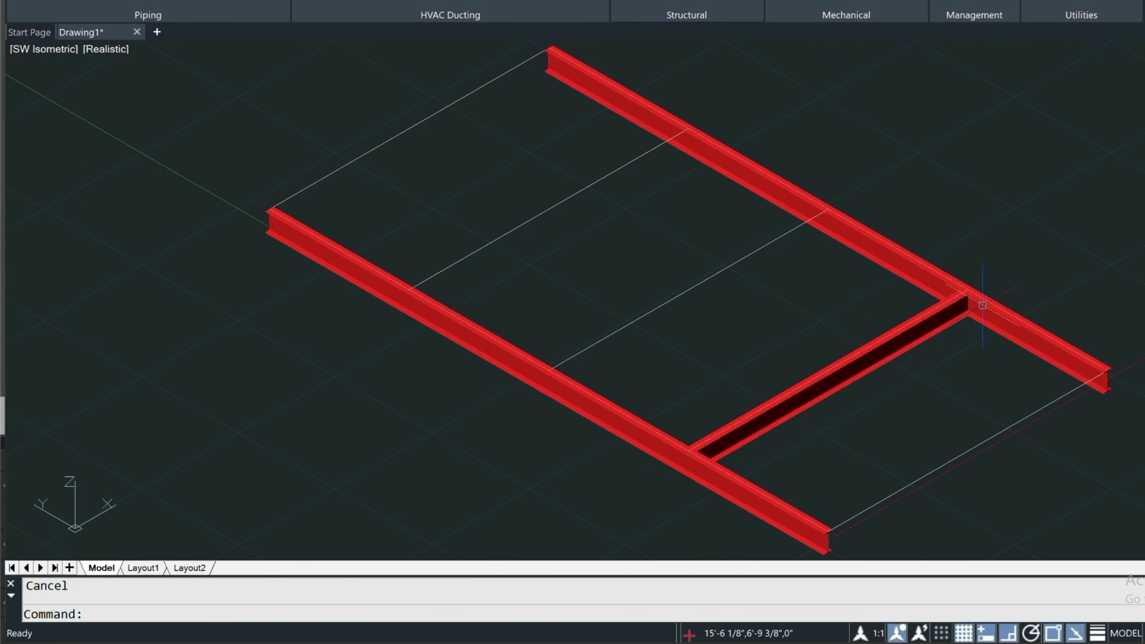
Move the edge beam 1'.
scroll(983, 305, "up", 4)
type("m")
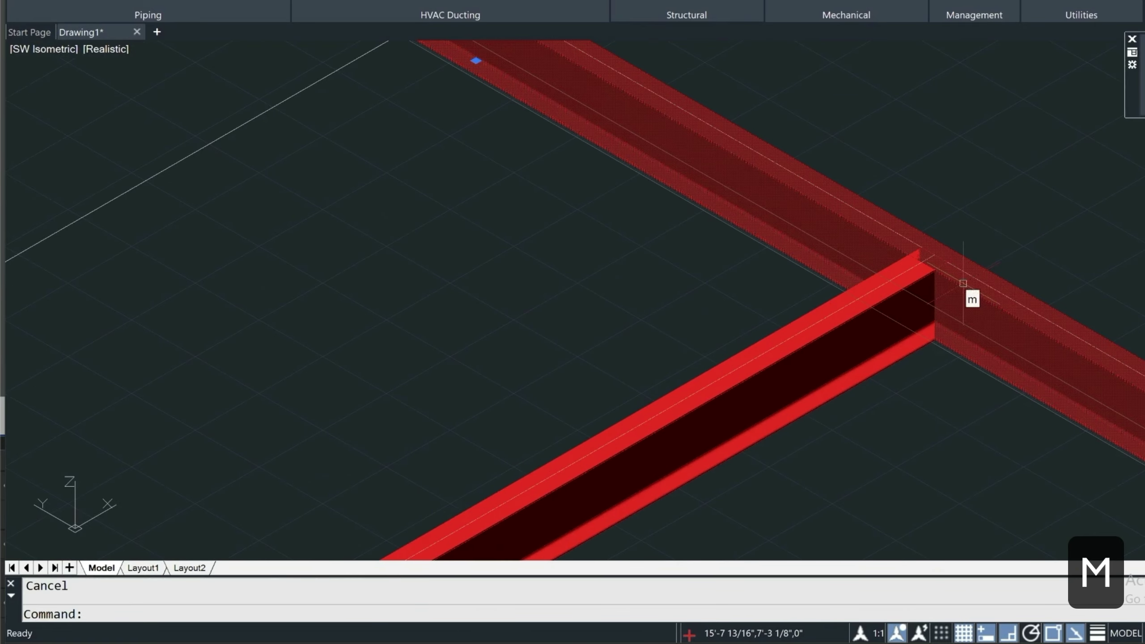
key("Return")
left_click(999, 201)
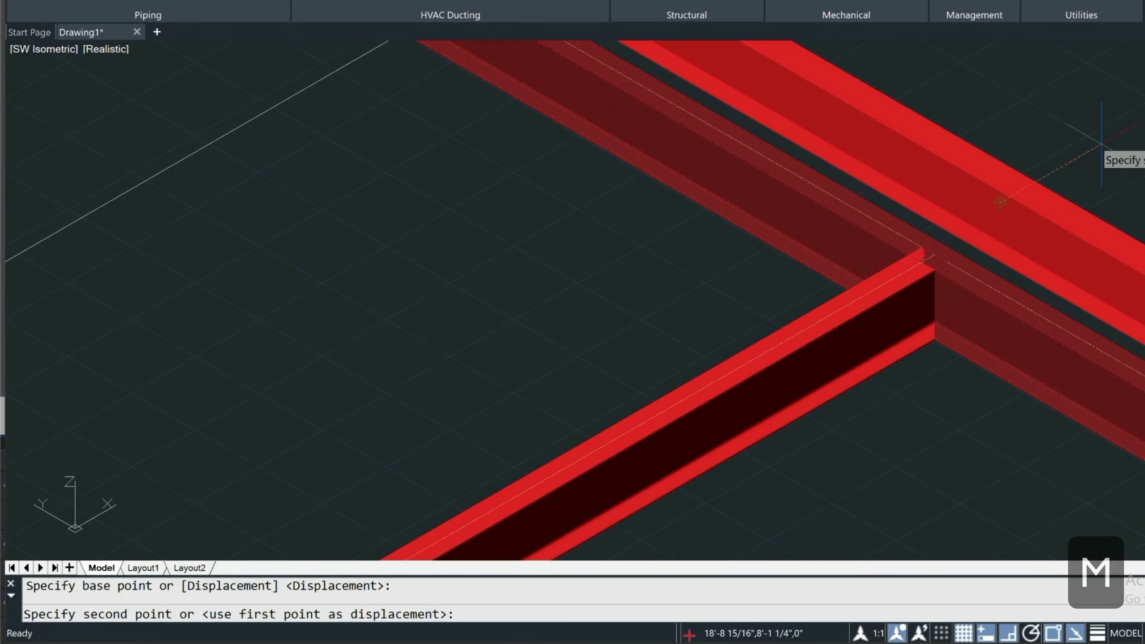
type("1'")
key("Return")
key("Escape")
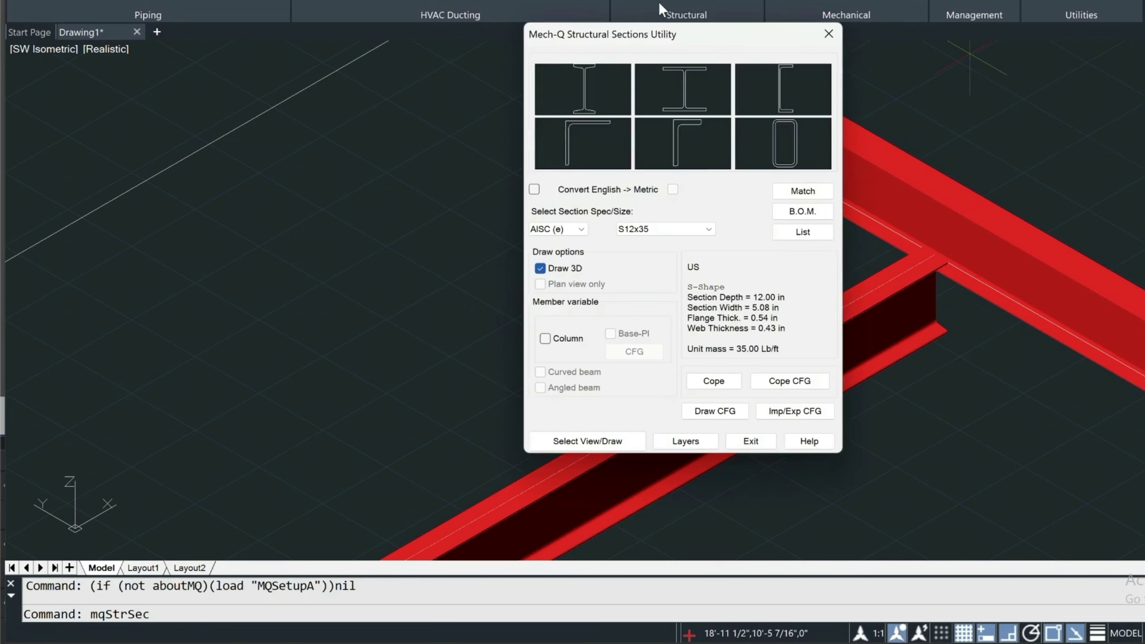
Cope the cross beam's end against the edge beam; a follow-up move of the upper beam is cancelled.
left_click(785, 376)
left_click(910, 286)
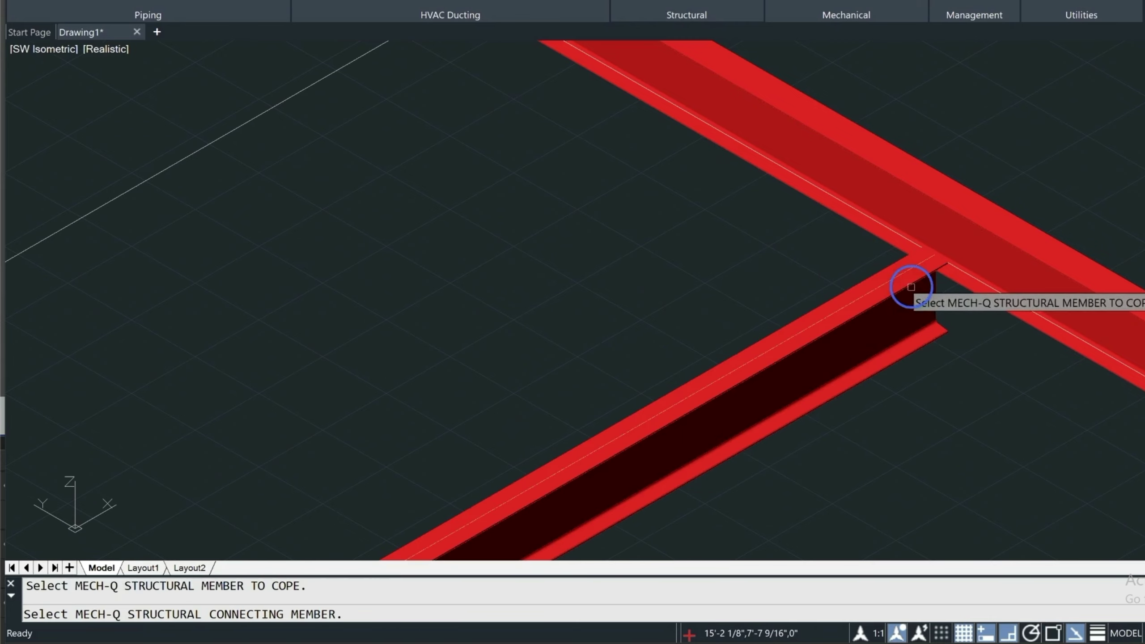
left_click(984, 233)
left_click(1015, 239)
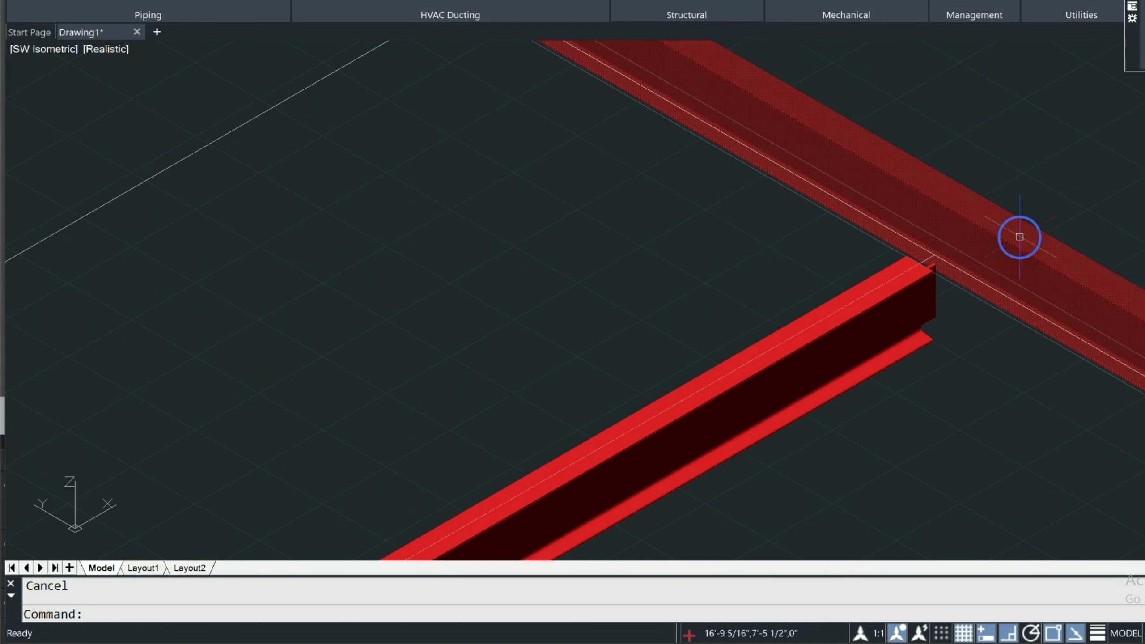
key("m")
key("Return")
left_click(962, 406)
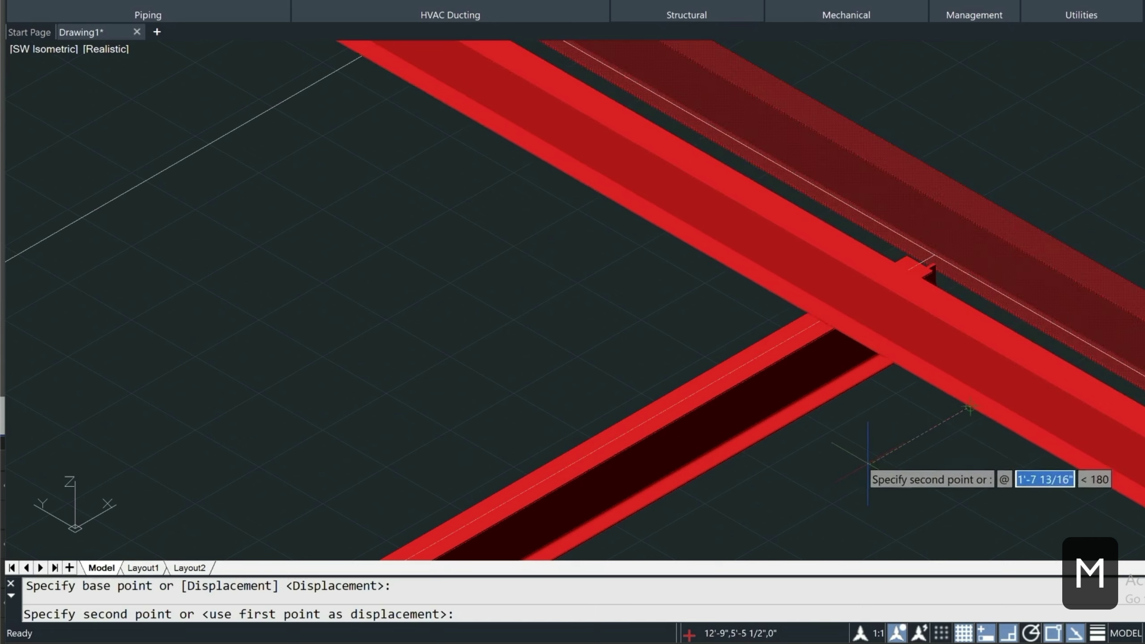
key("Escape")
scroll(722, 279, "down", 3)
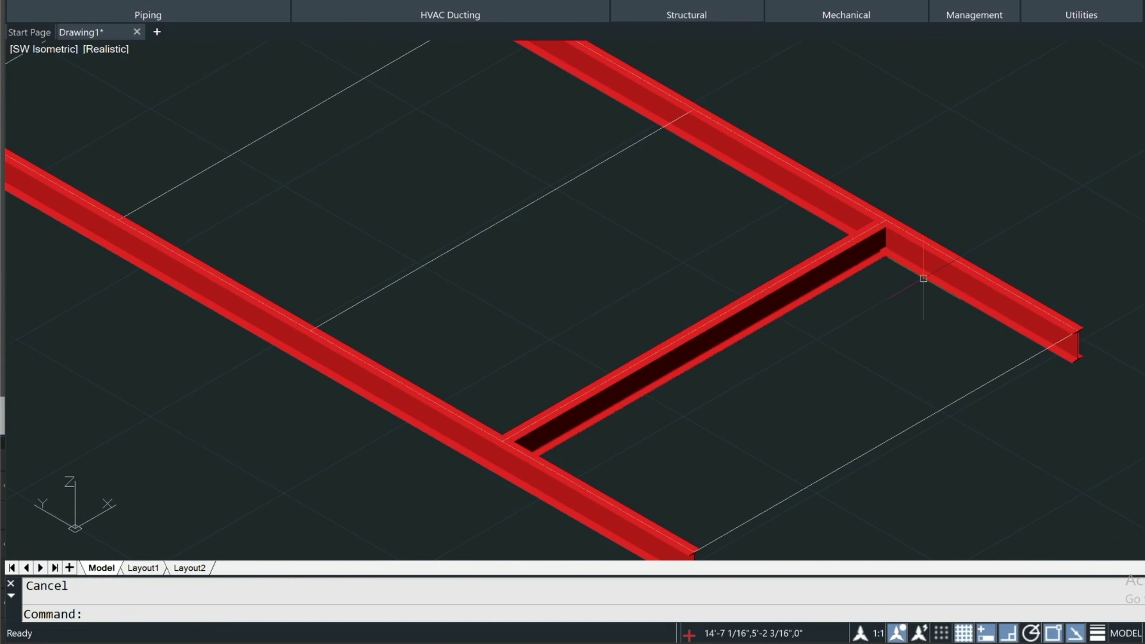
Copy the coped cross beam from its end to the frame's right corner.
scroll(923, 278, "up", 4)
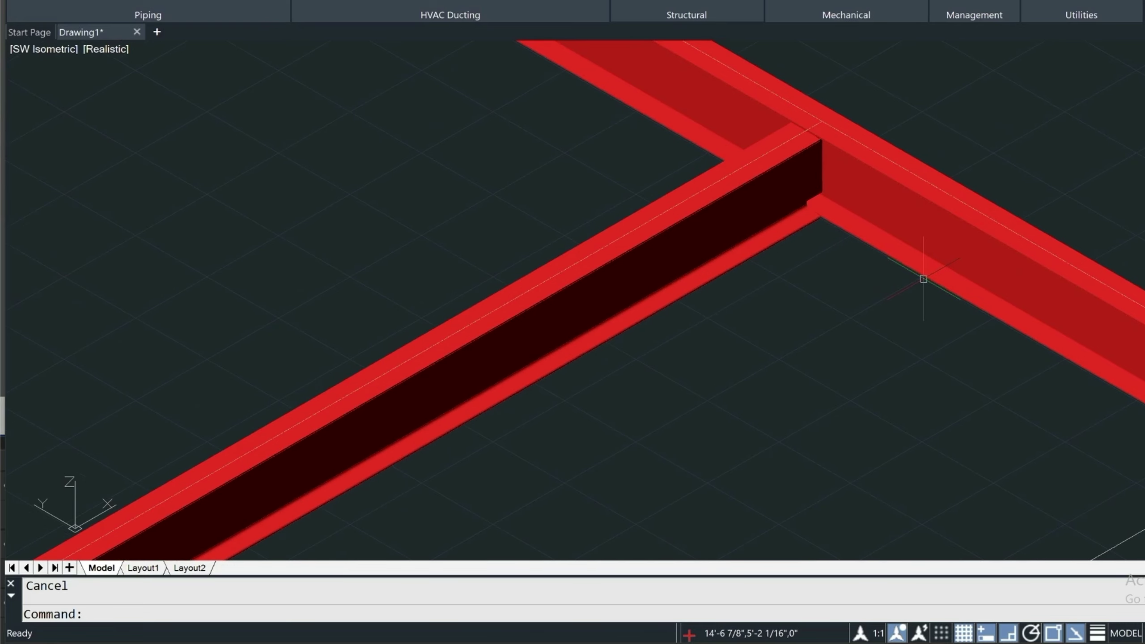
left_click(794, 220)
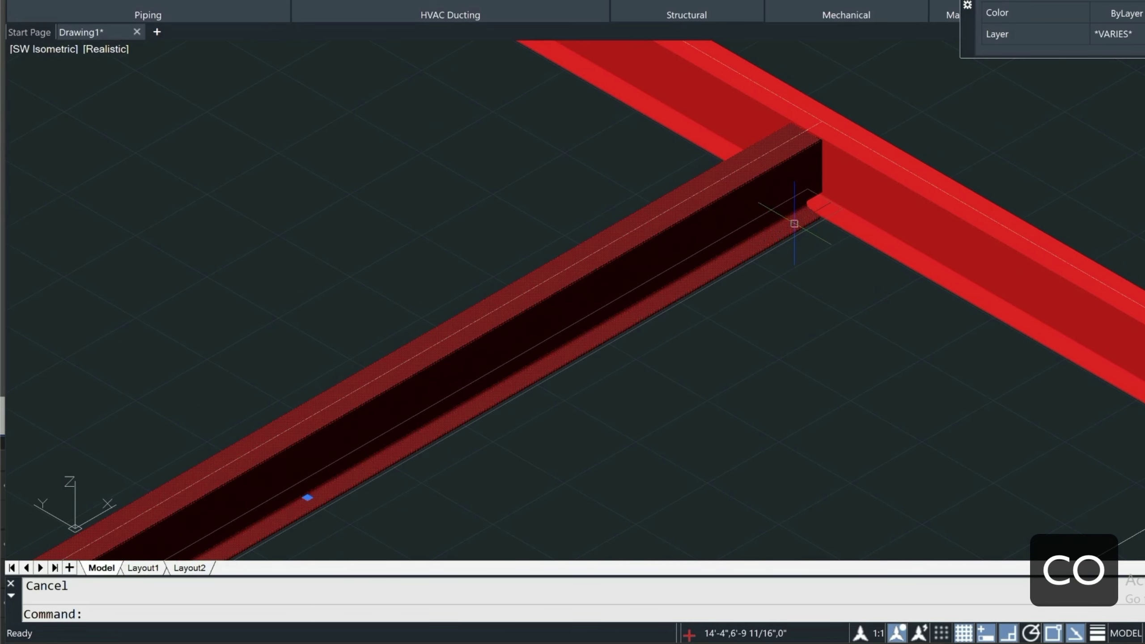
type("co")
key("Return")
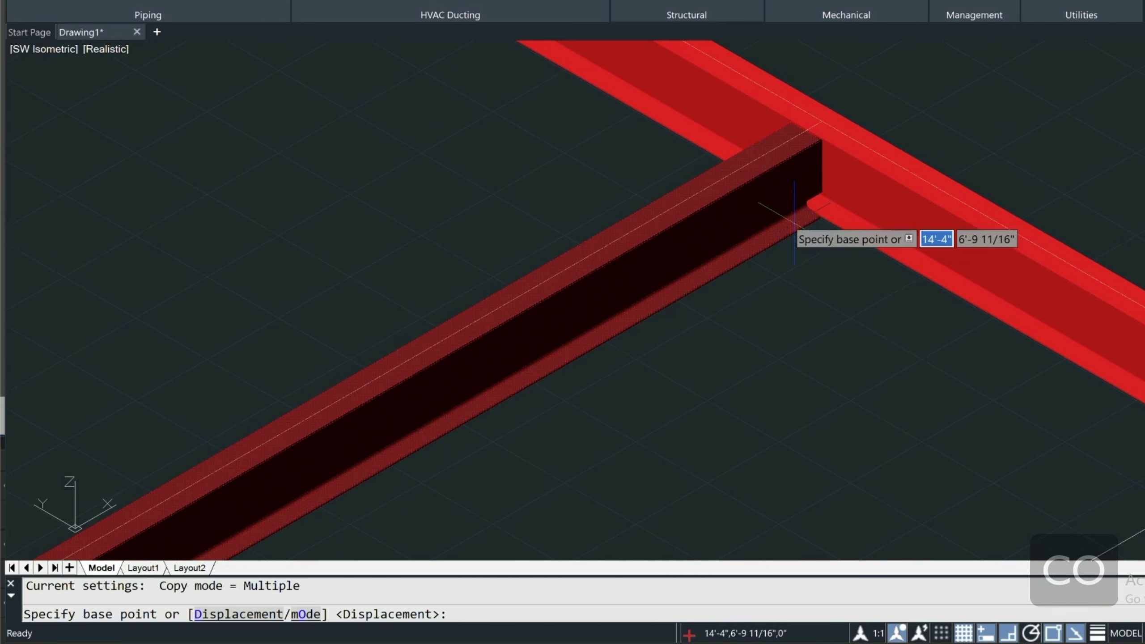
left_click(637, 199)
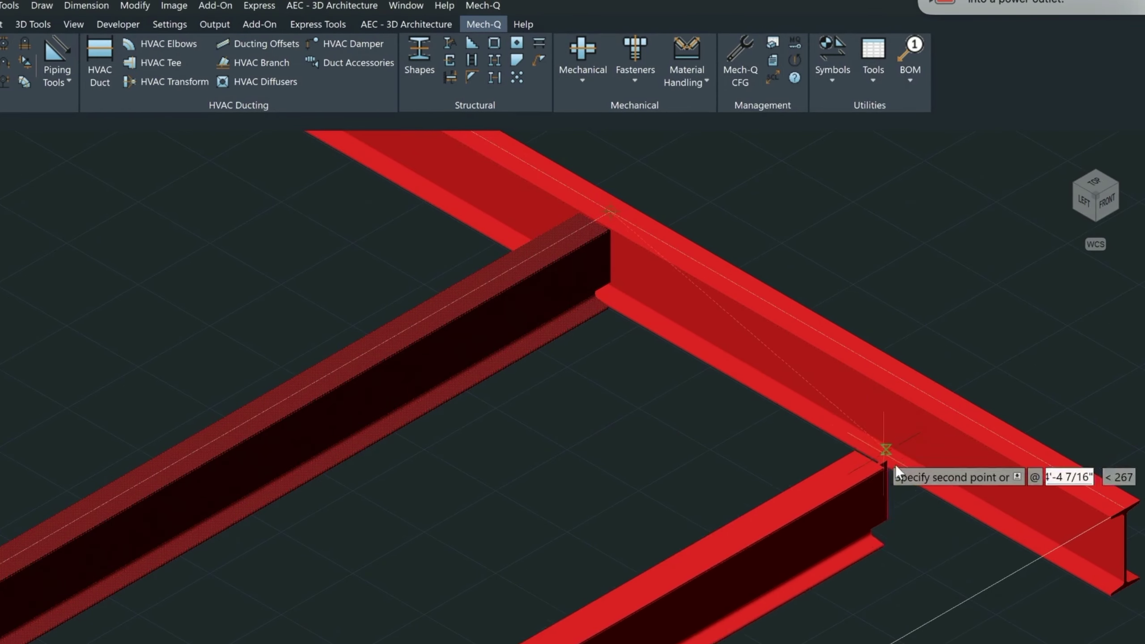
left_click(1115, 525)
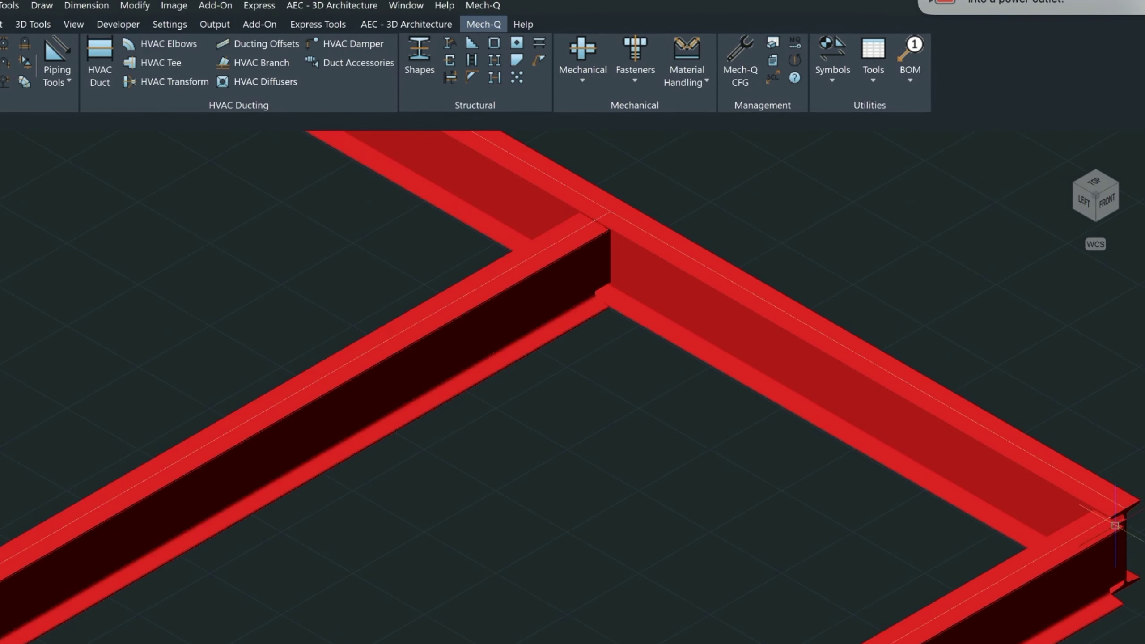
Select all overlapping beams at the right corner and begin moving them into place.
left_click(1106, 540)
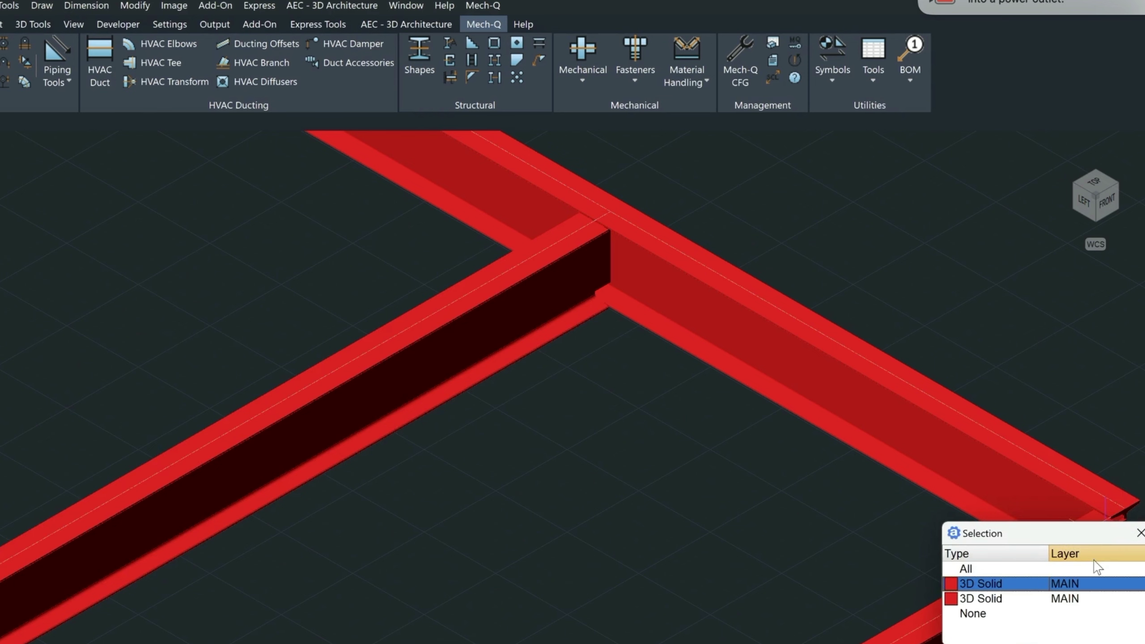
left_click(966, 569)
key("m")
scroll(1096, 566, "up", 2)
left_click(1110, 524)
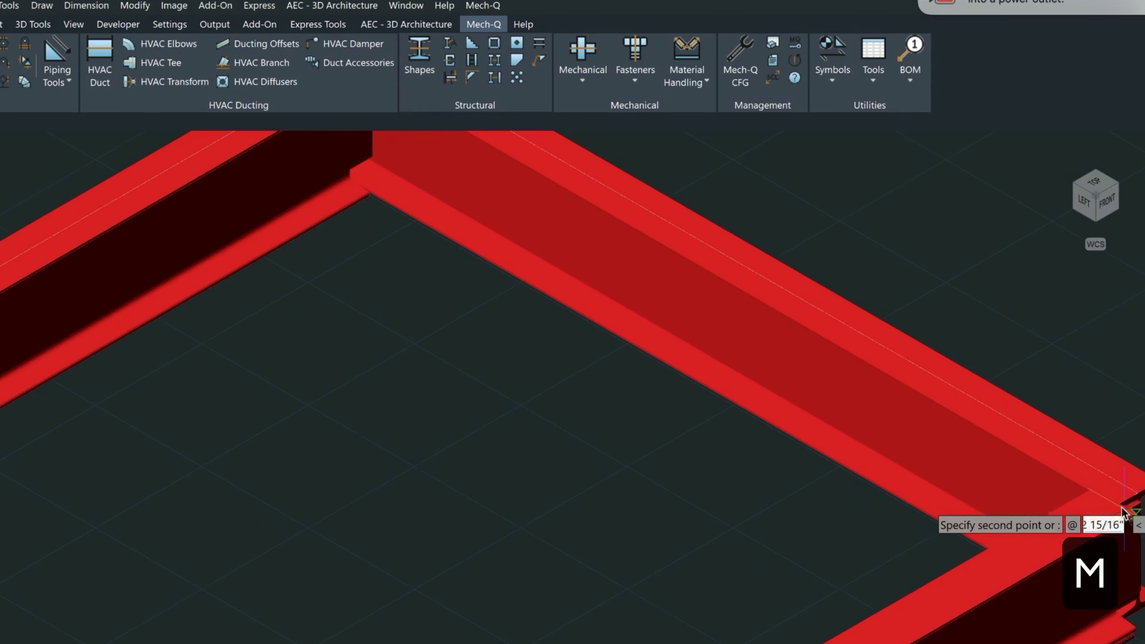
scroll(1116, 505, "down", 3)
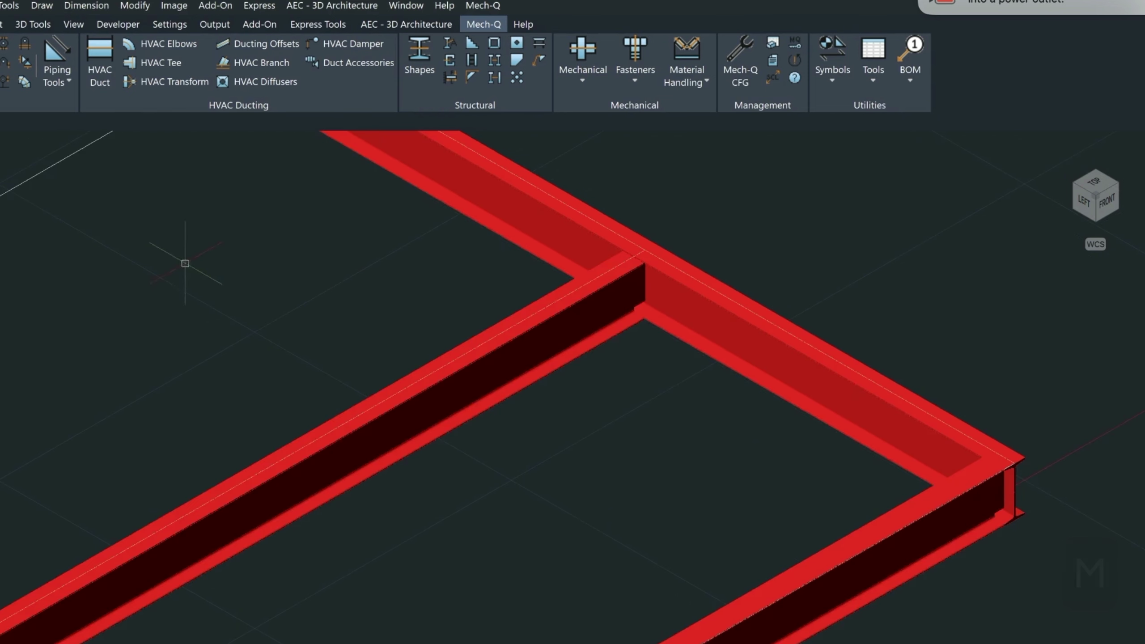
scroll(646, 440, "up", 3)
Copy a cross beam from its endpoint to another position along the frame.
type("co")
left_click(808, 583)
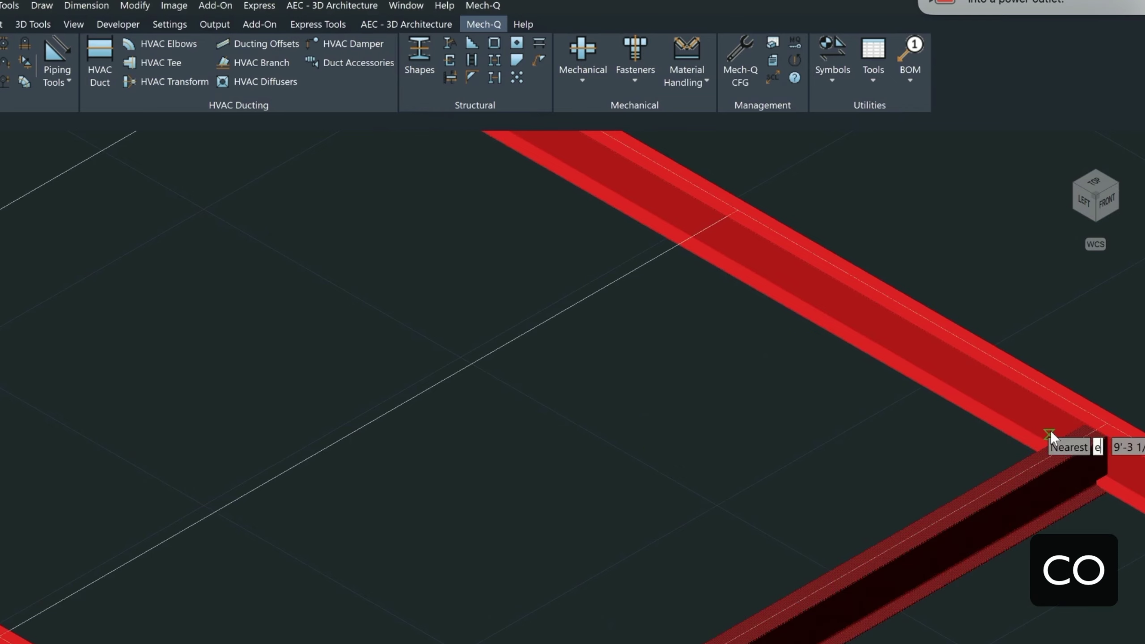
left_click(1104, 423)
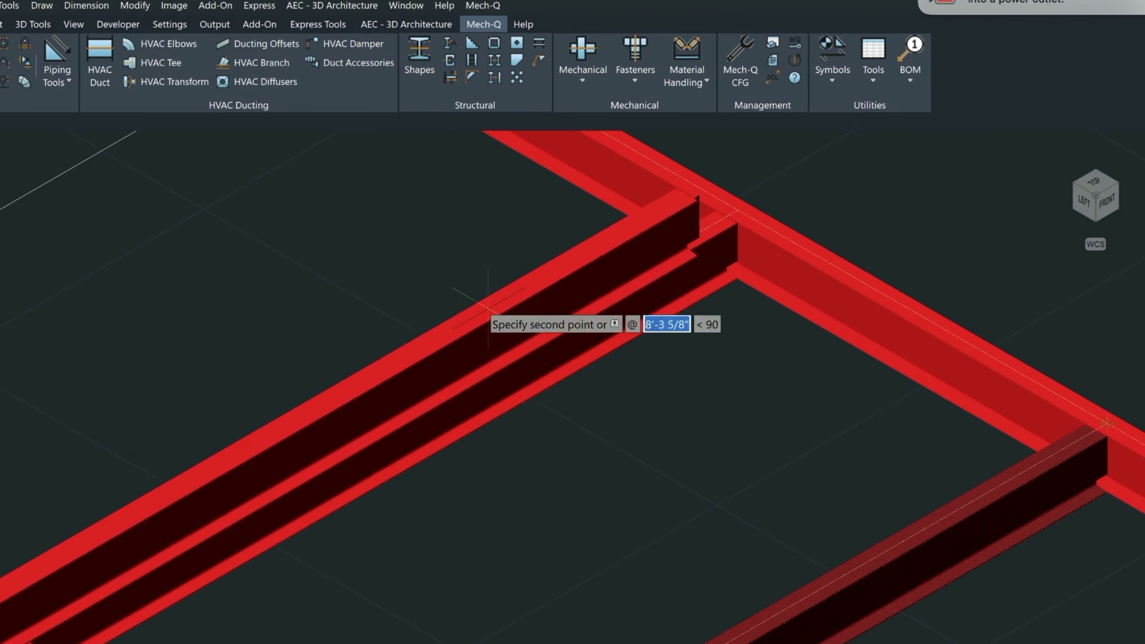
left_click(321, 321)
scroll(414, 500, "down", 5)
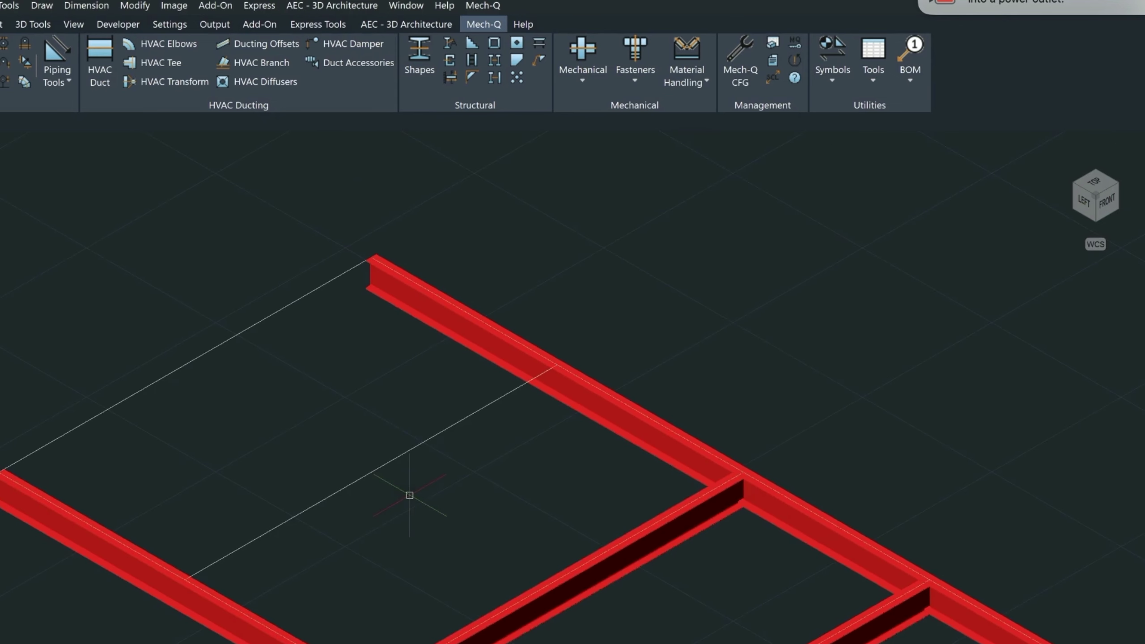
middle_click_drag(604, 570, 511, 429)
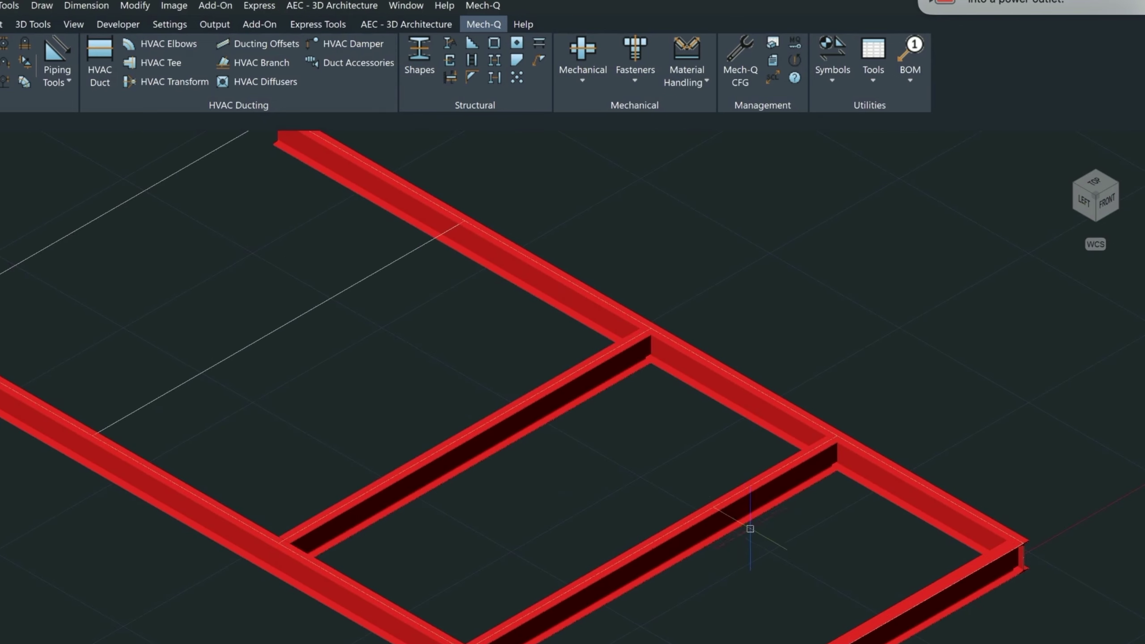
Select two cross beams and start mirroring them.
left_click(730, 518)
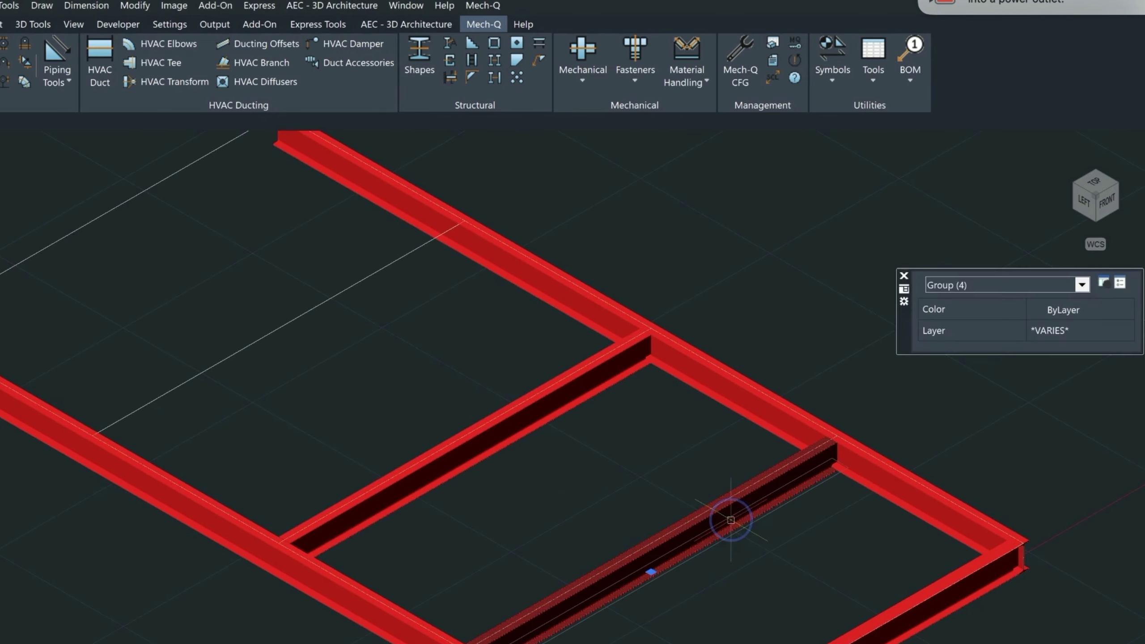
left_click(889, 609)
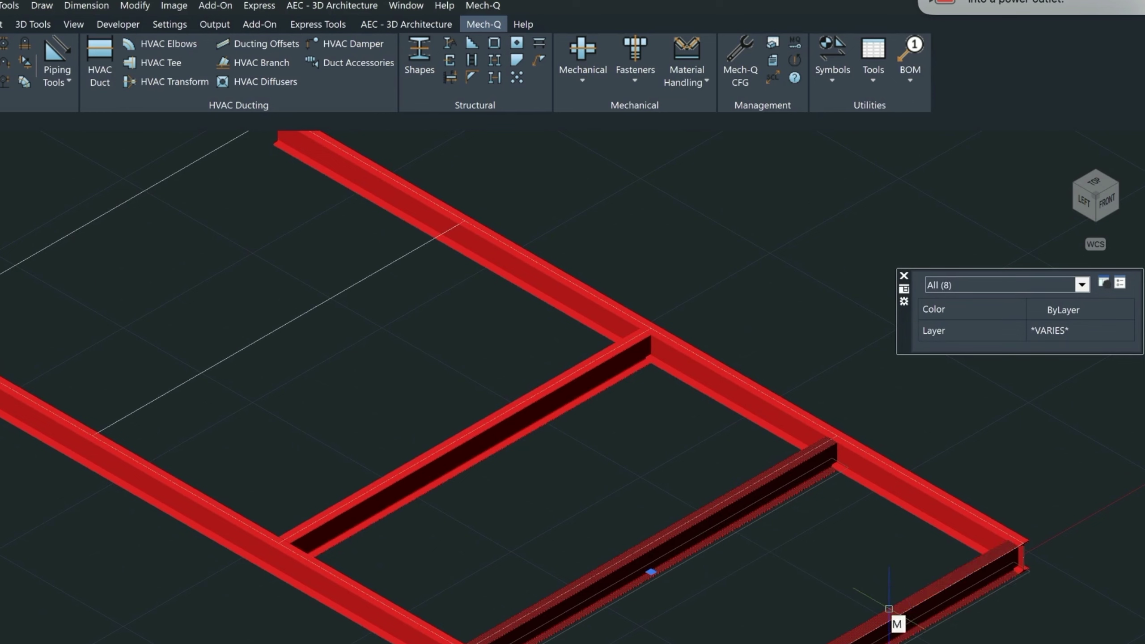
type("I")
key("Return")
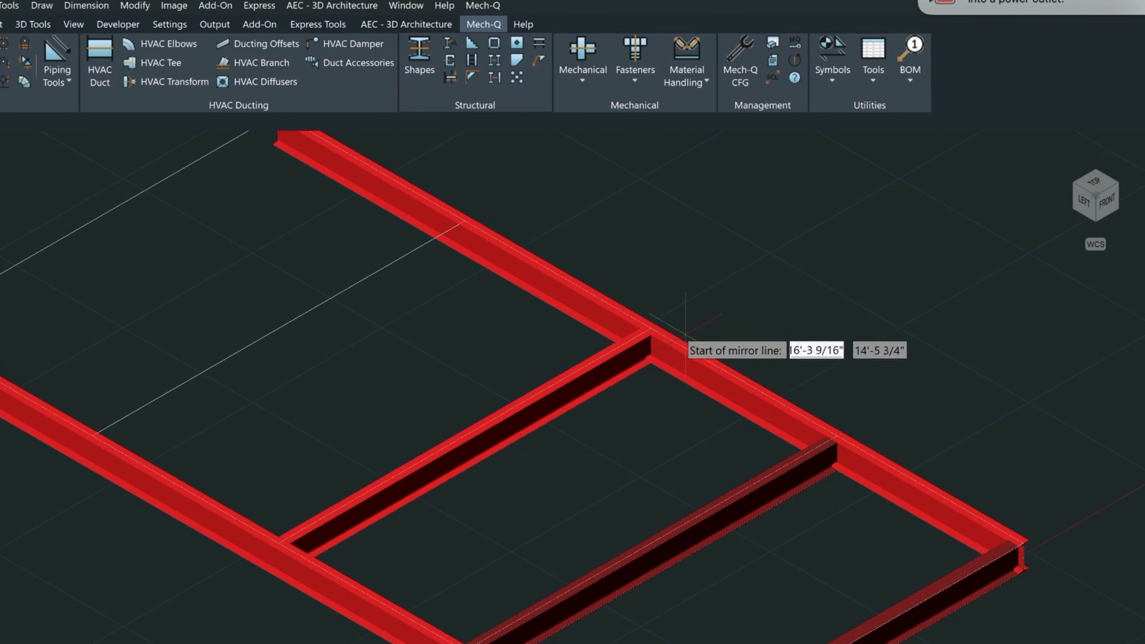